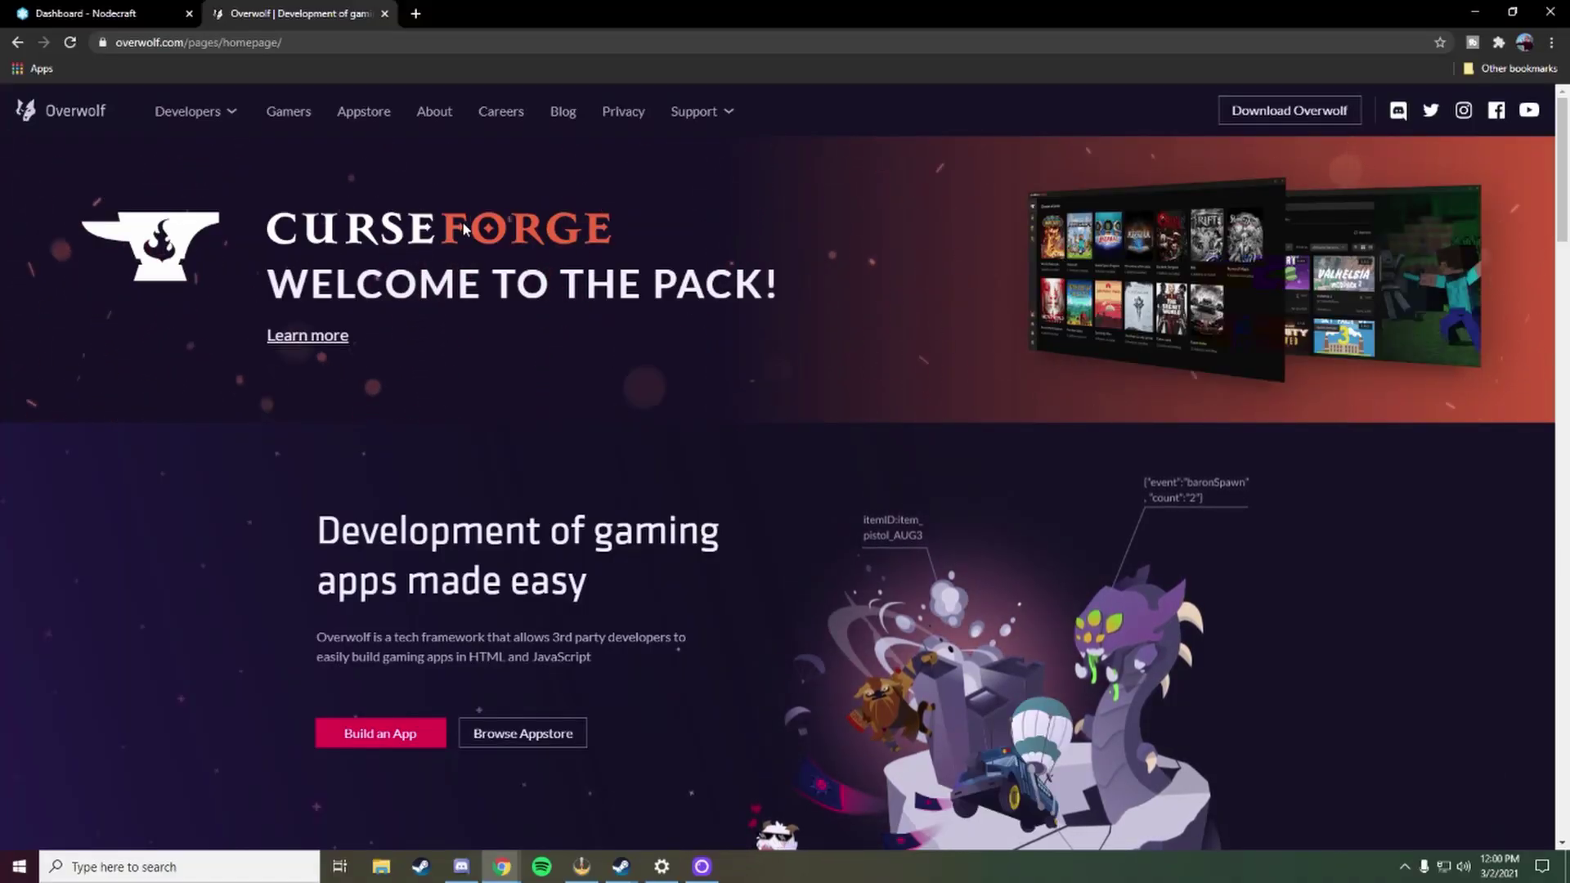
Step: Search the Overwolf appstore for 'nodecraft' and download the Nodecraft Powered installer
left_click(538, 740)
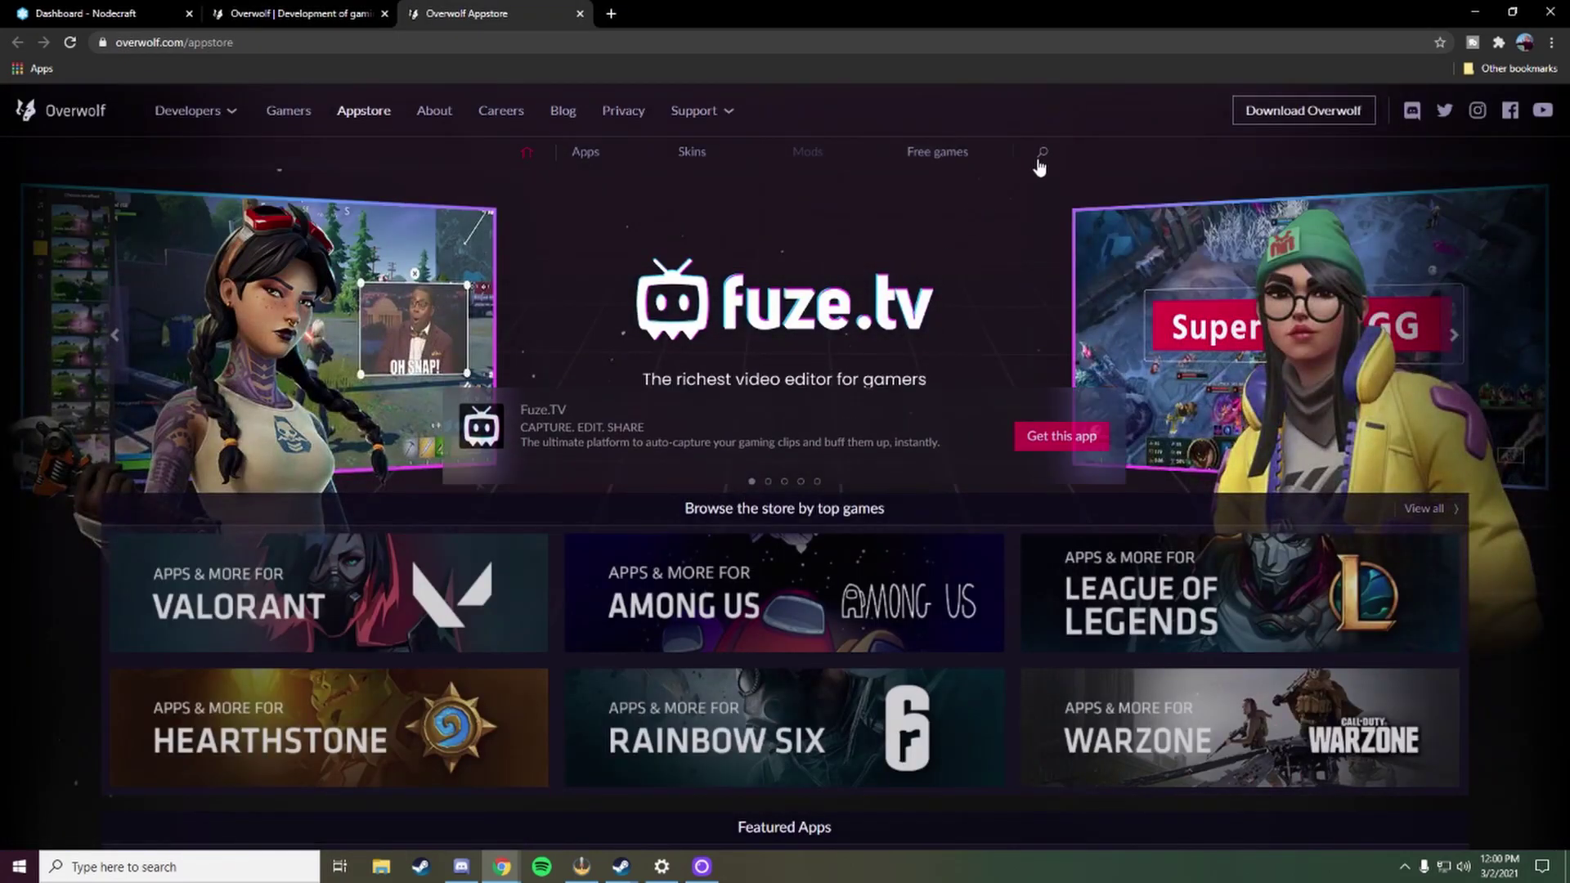
left_click(1044, 155)
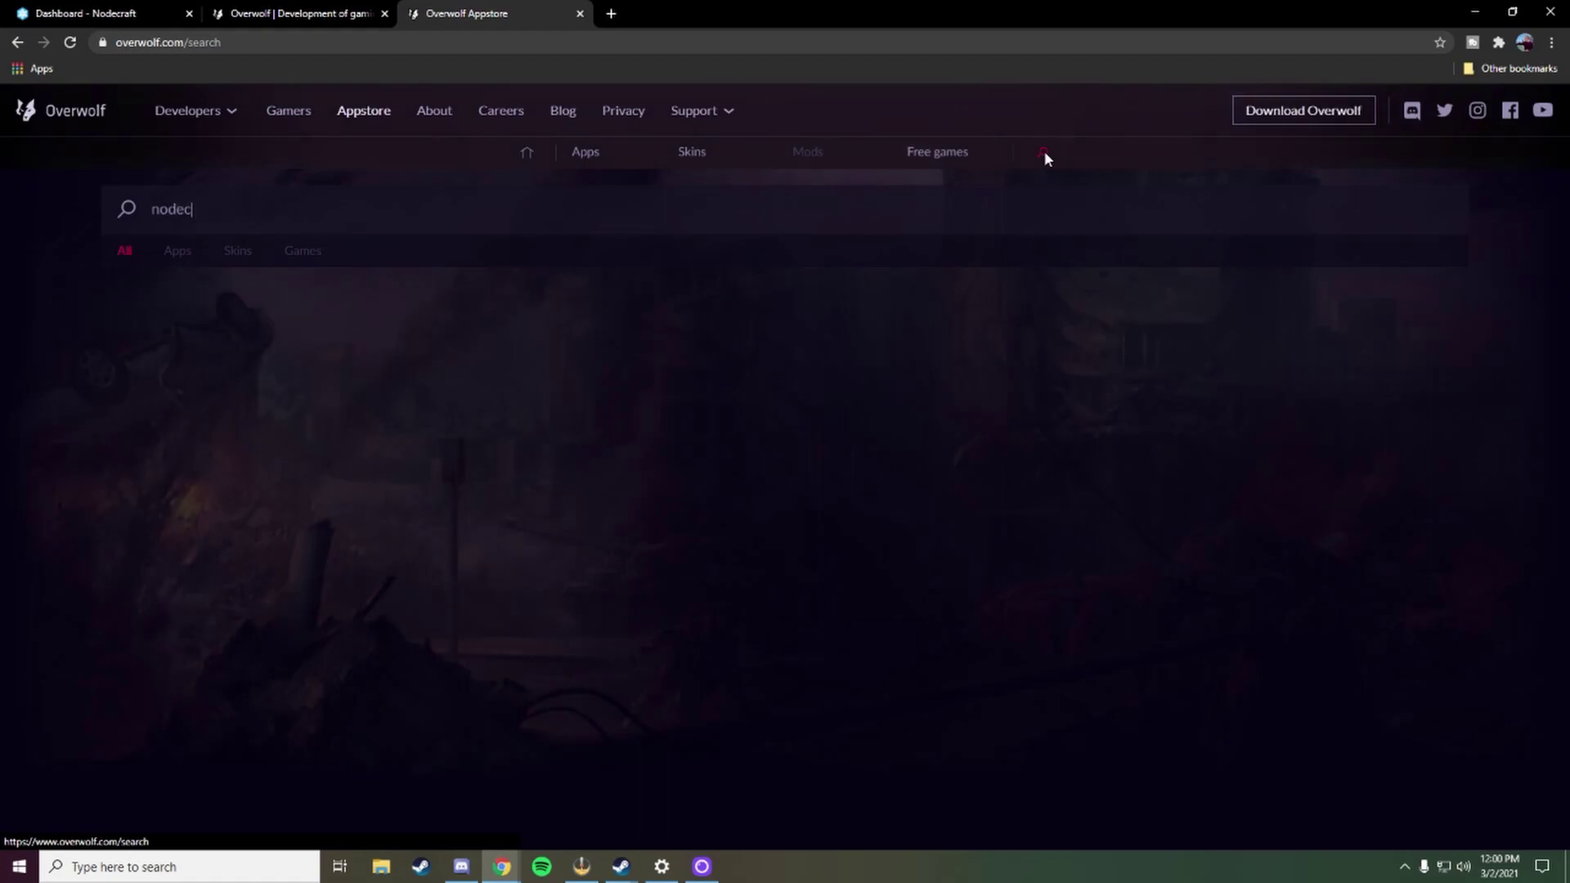
type("nodecraft")
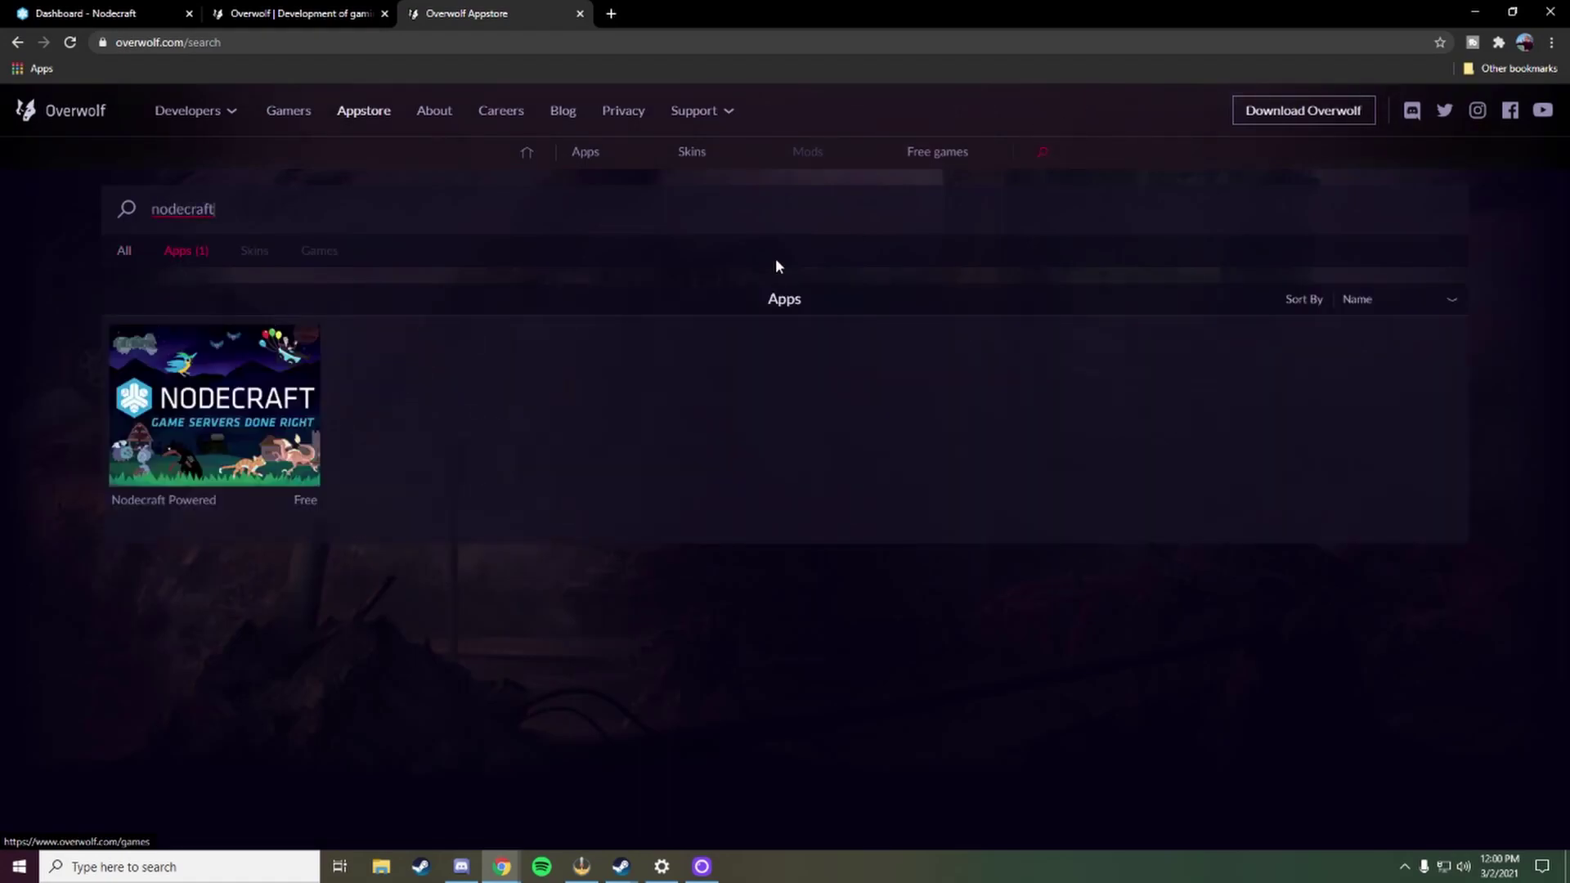
mouse_move(193, 417)
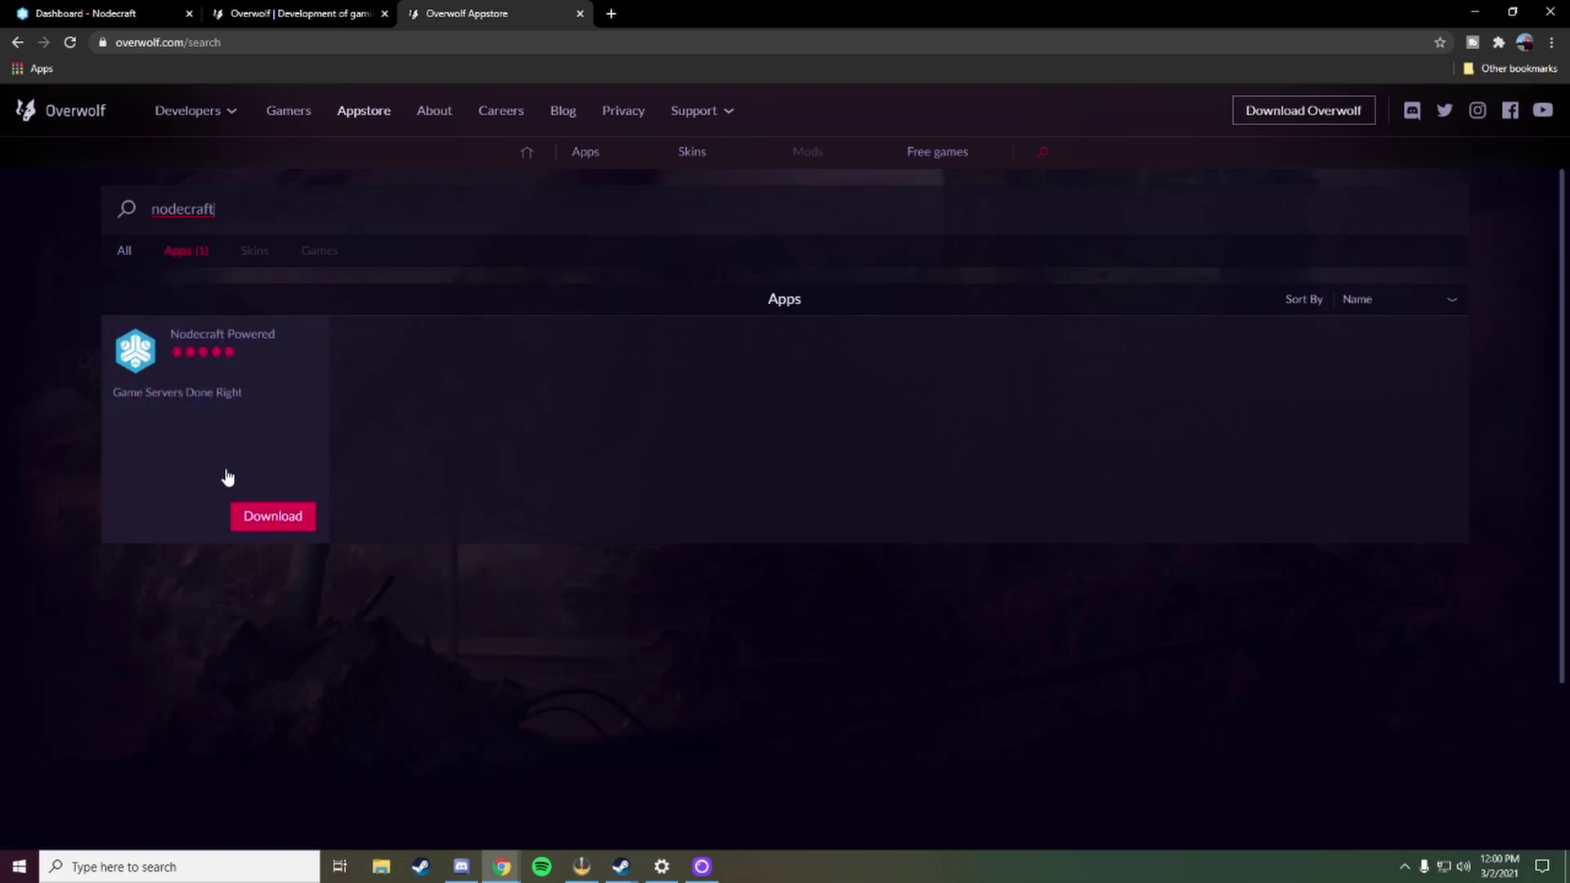
left_click(278, 516)
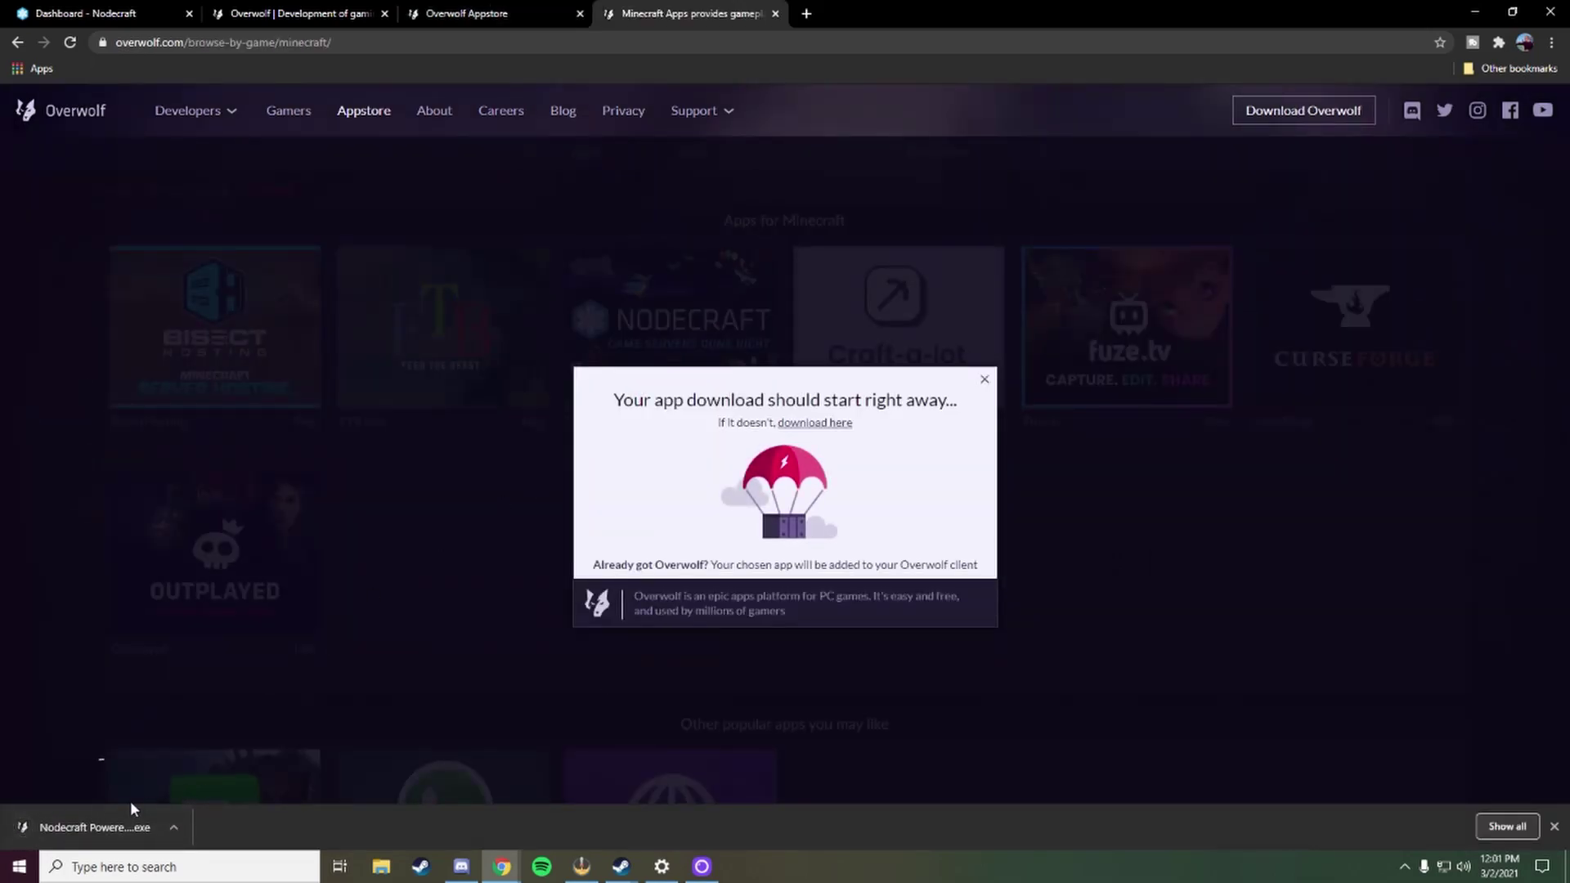
Step: Run the downloaded installer, accept the terms, install Nodecraft Powered with Overwolf and launch it
left_click(90, 828)
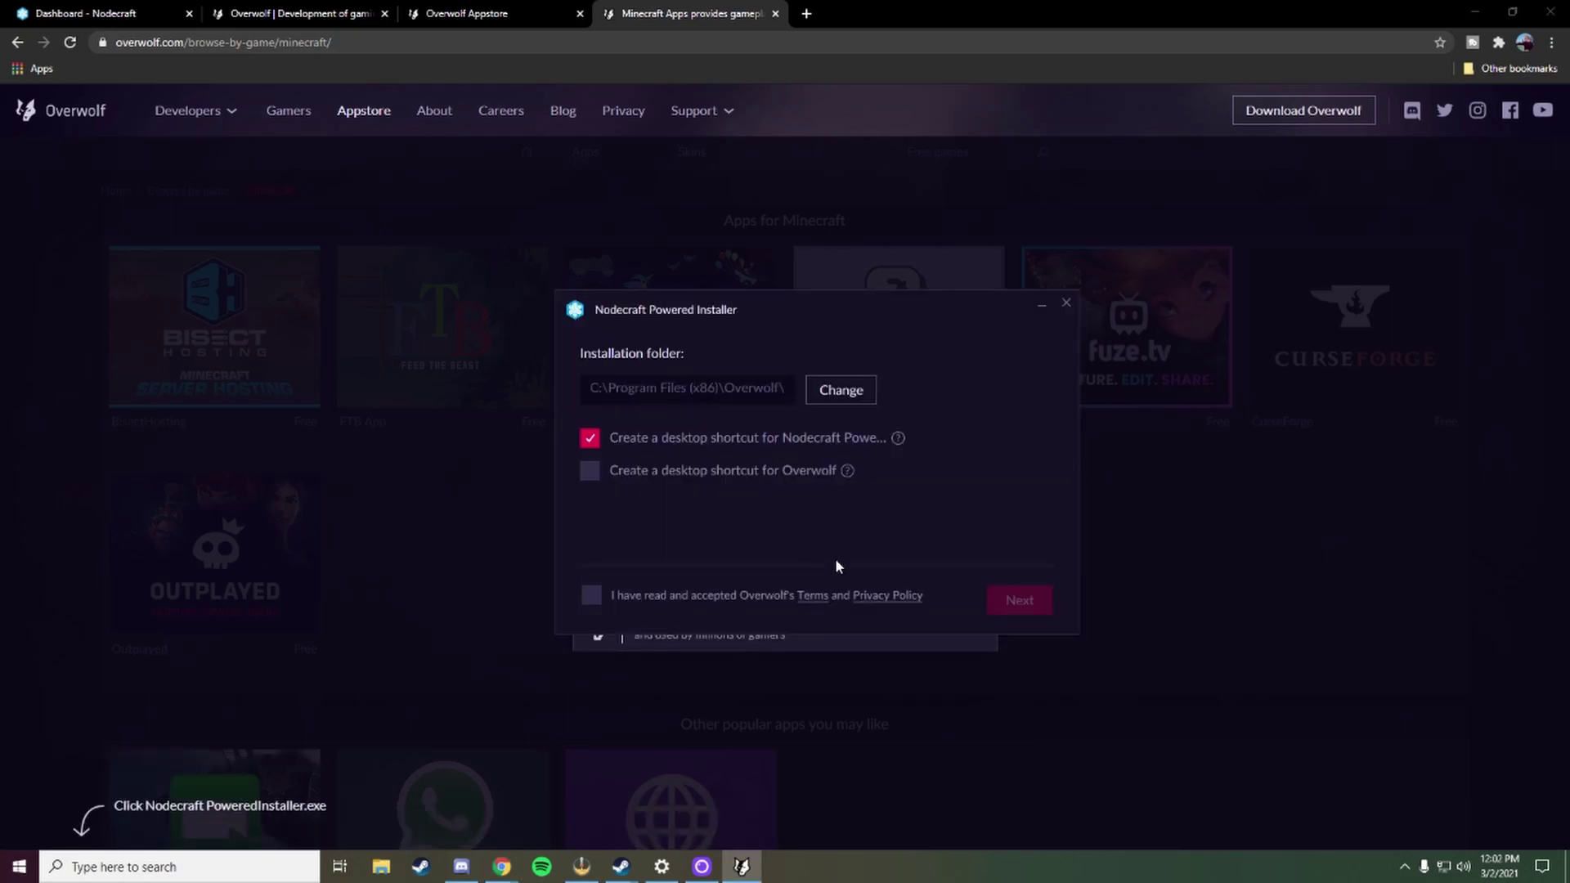
left_click(781, 596)
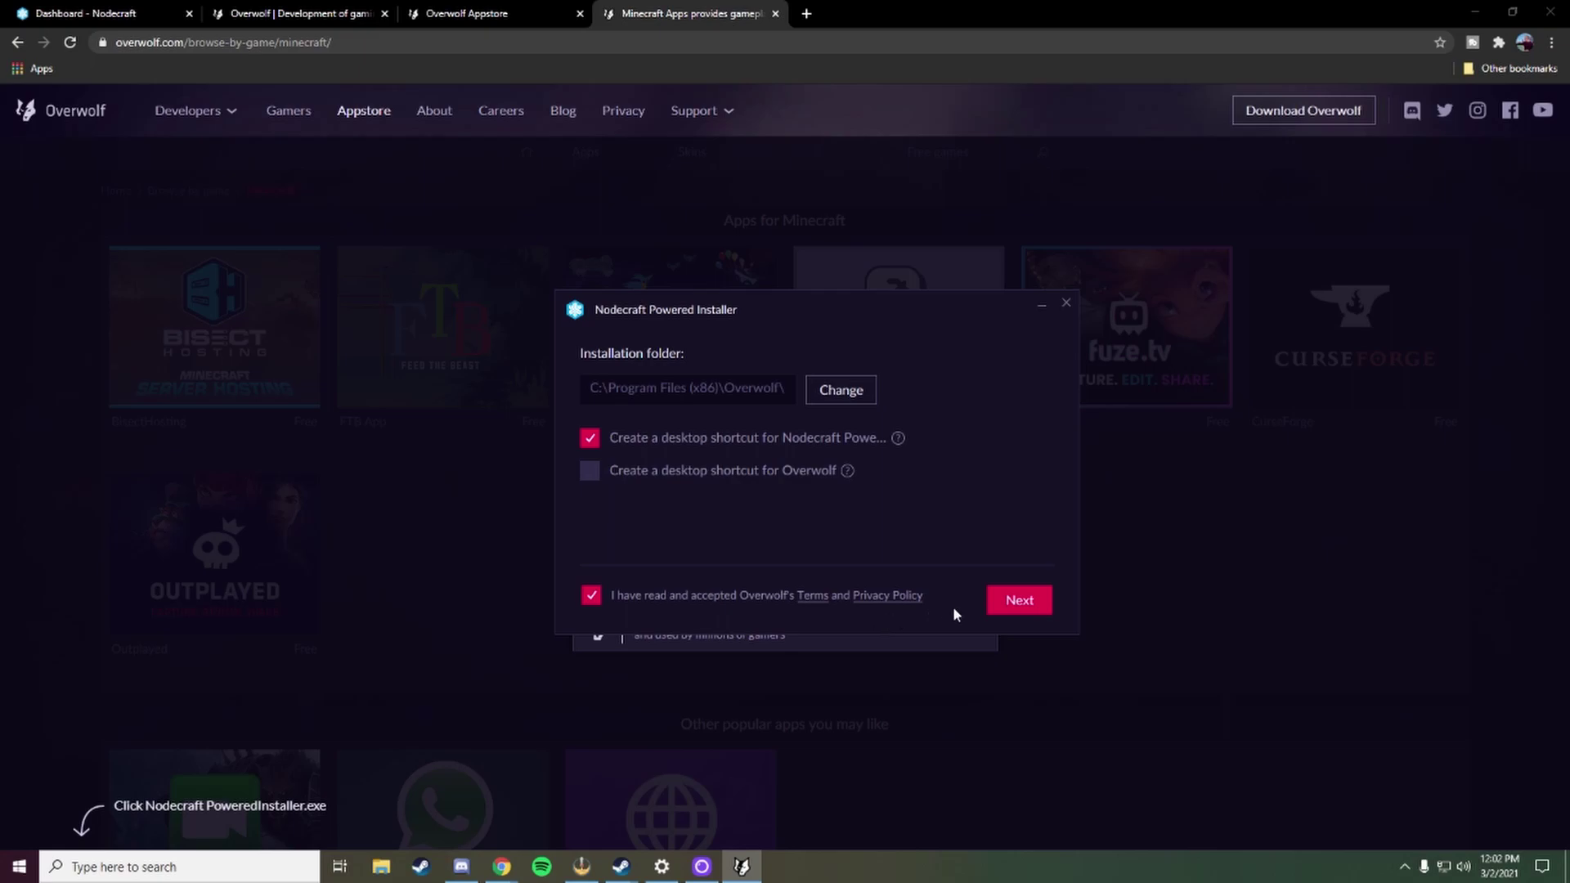
left_click(1014, 602)
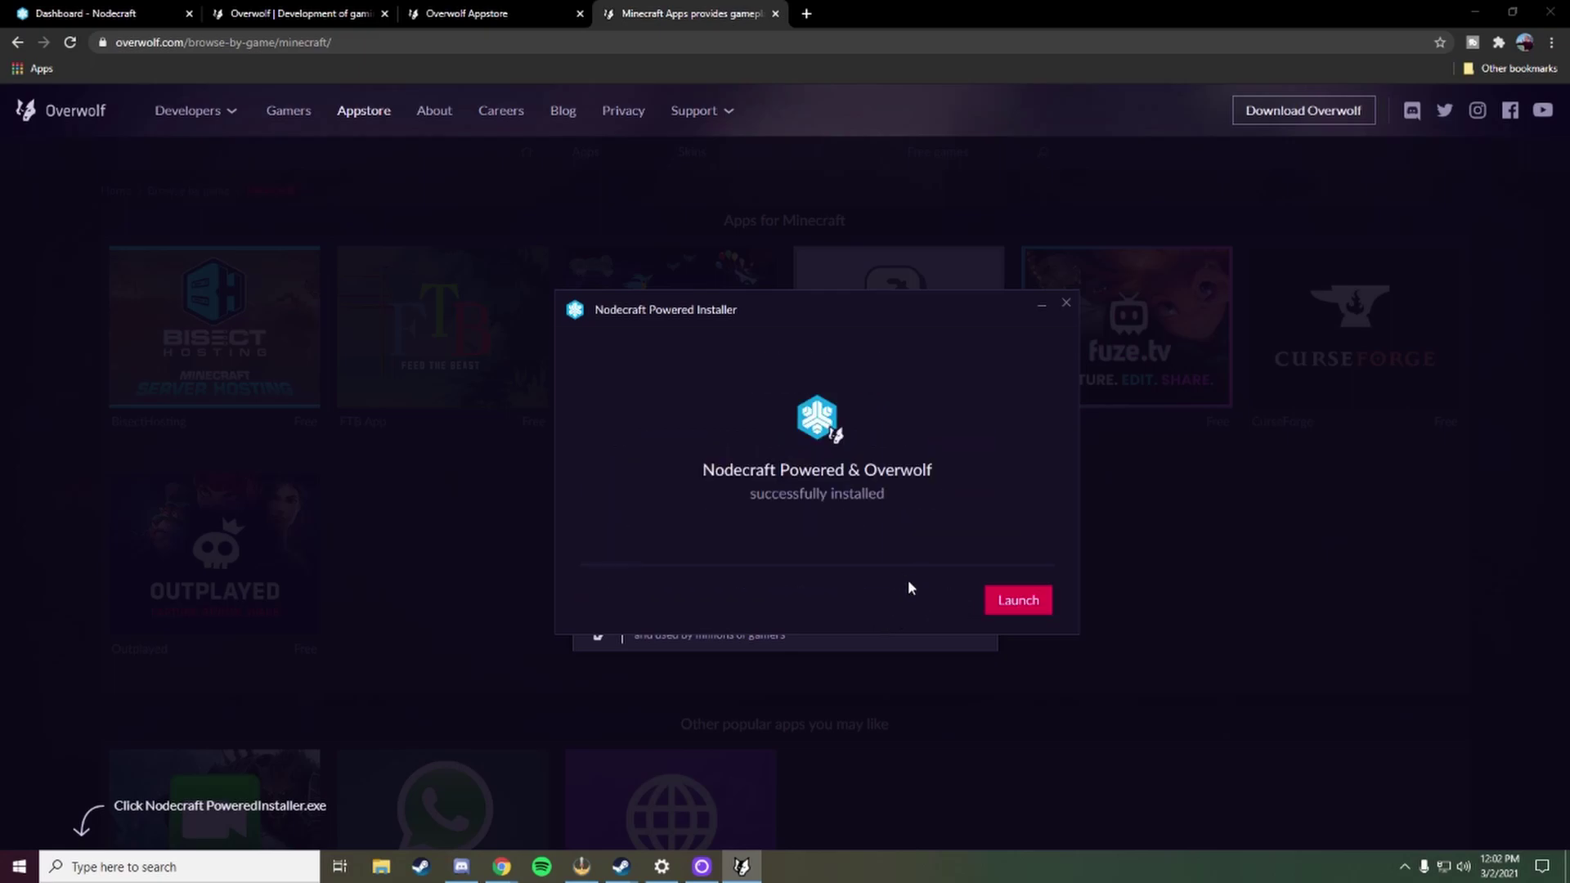
left_click(1016, 599)
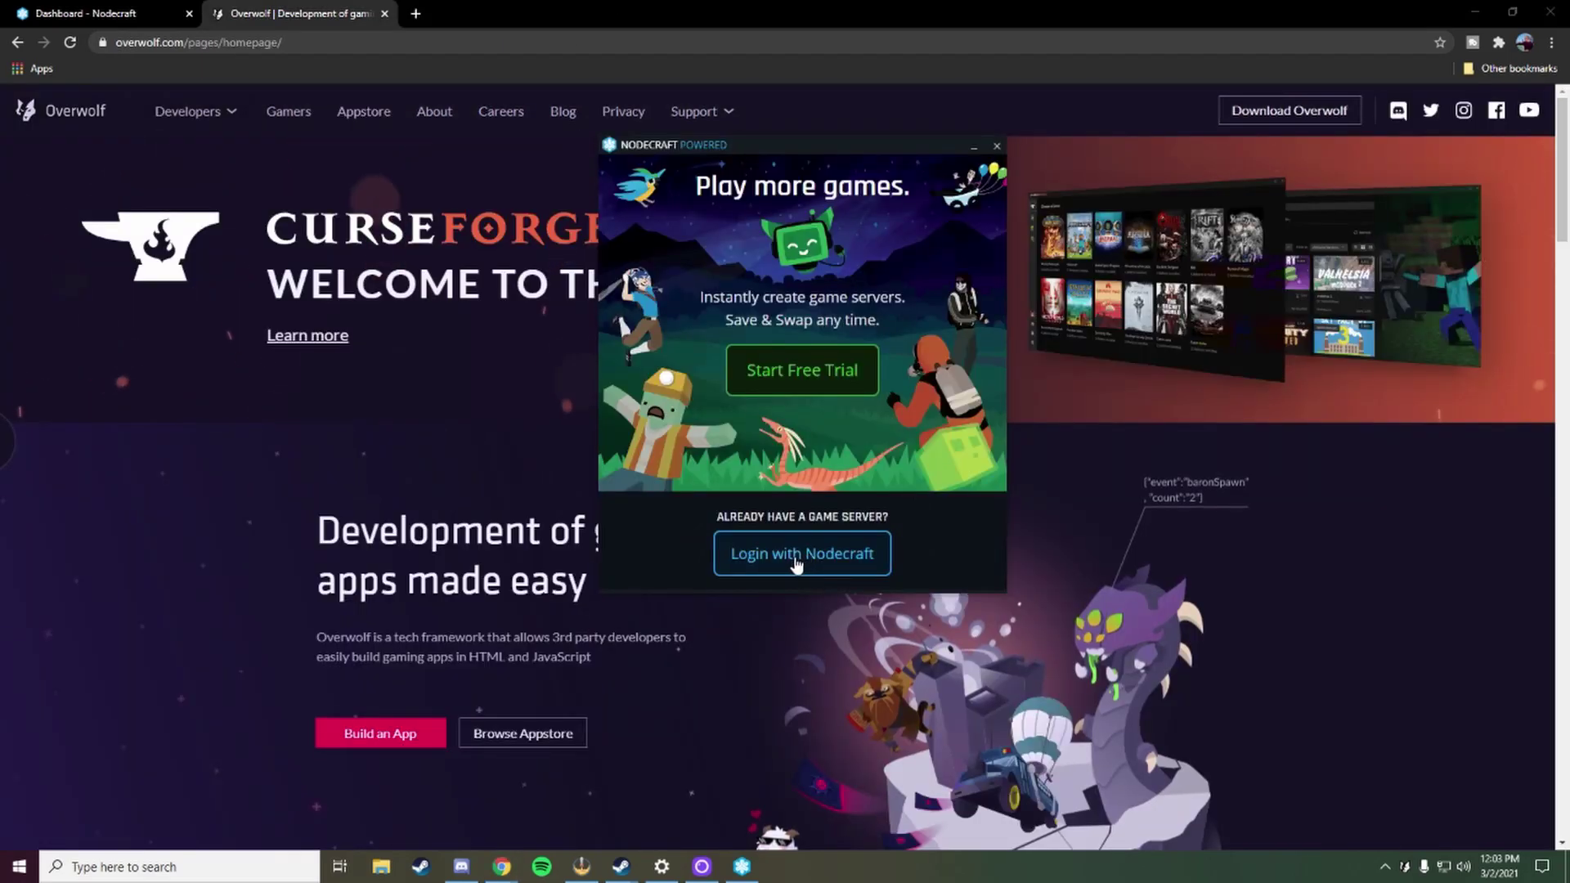
Step: Log in with the Nodecraft account, authorize the app, skip the trial and move the window aside
left_click(795, 563)
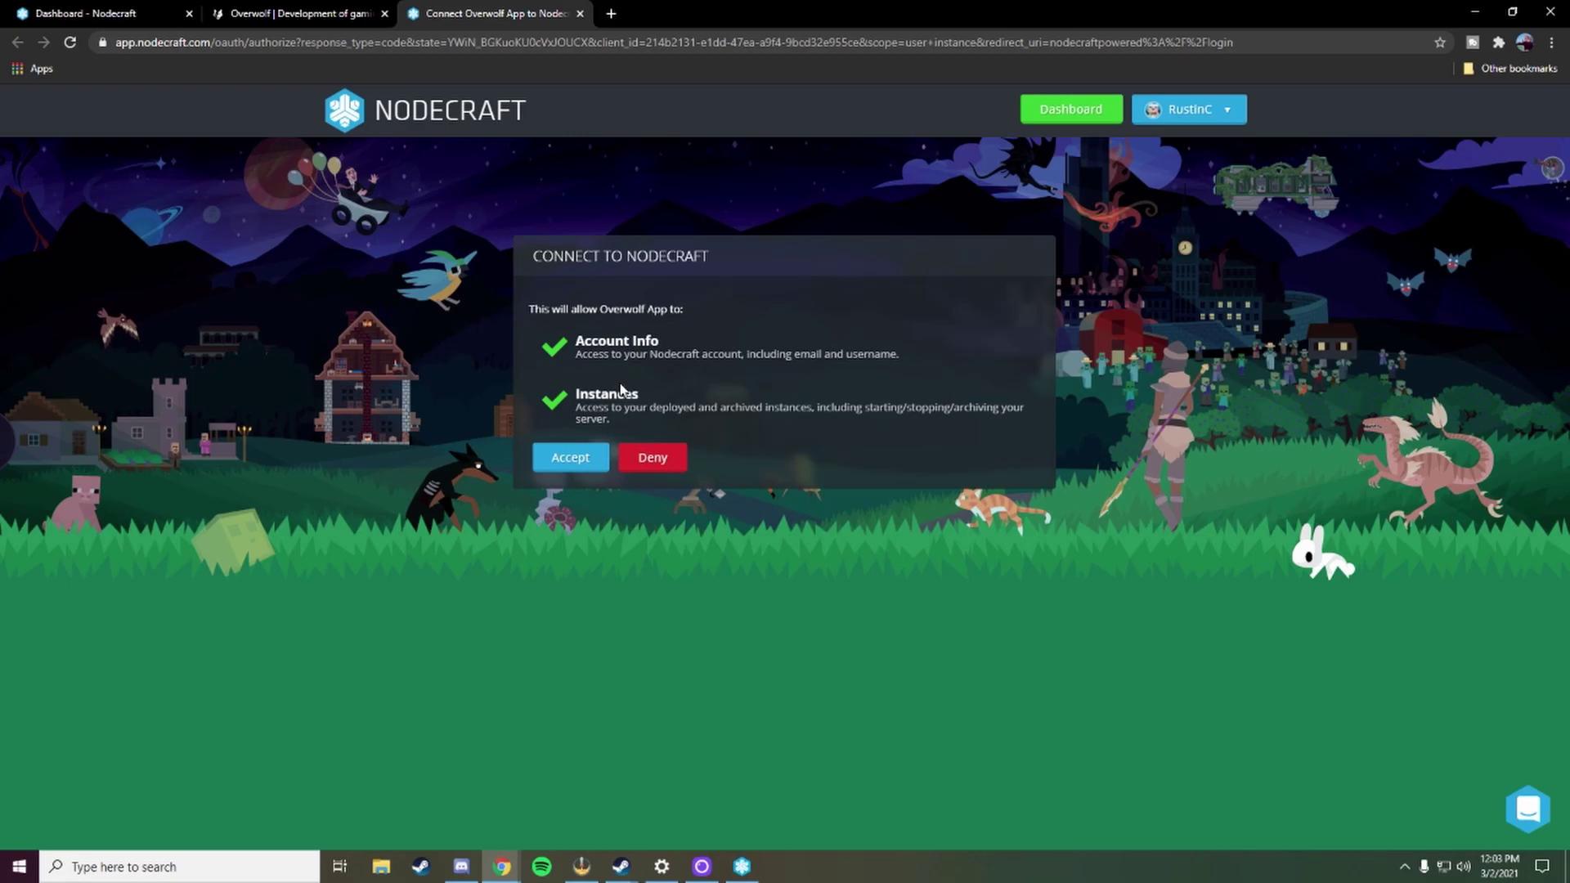
left_click(564, 460)
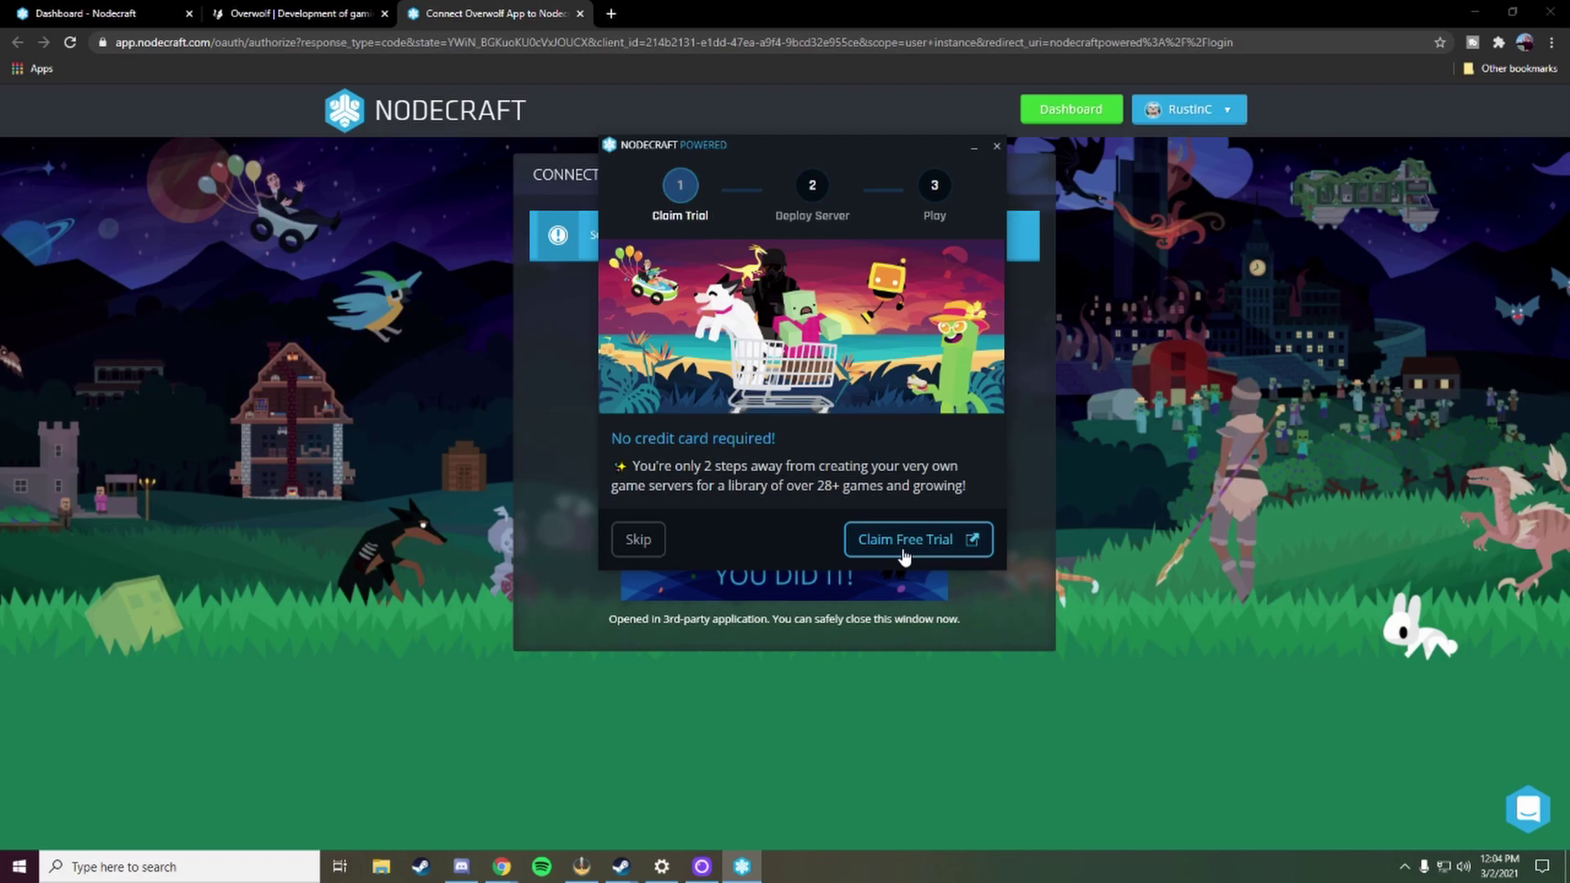
left_click(638, 541)
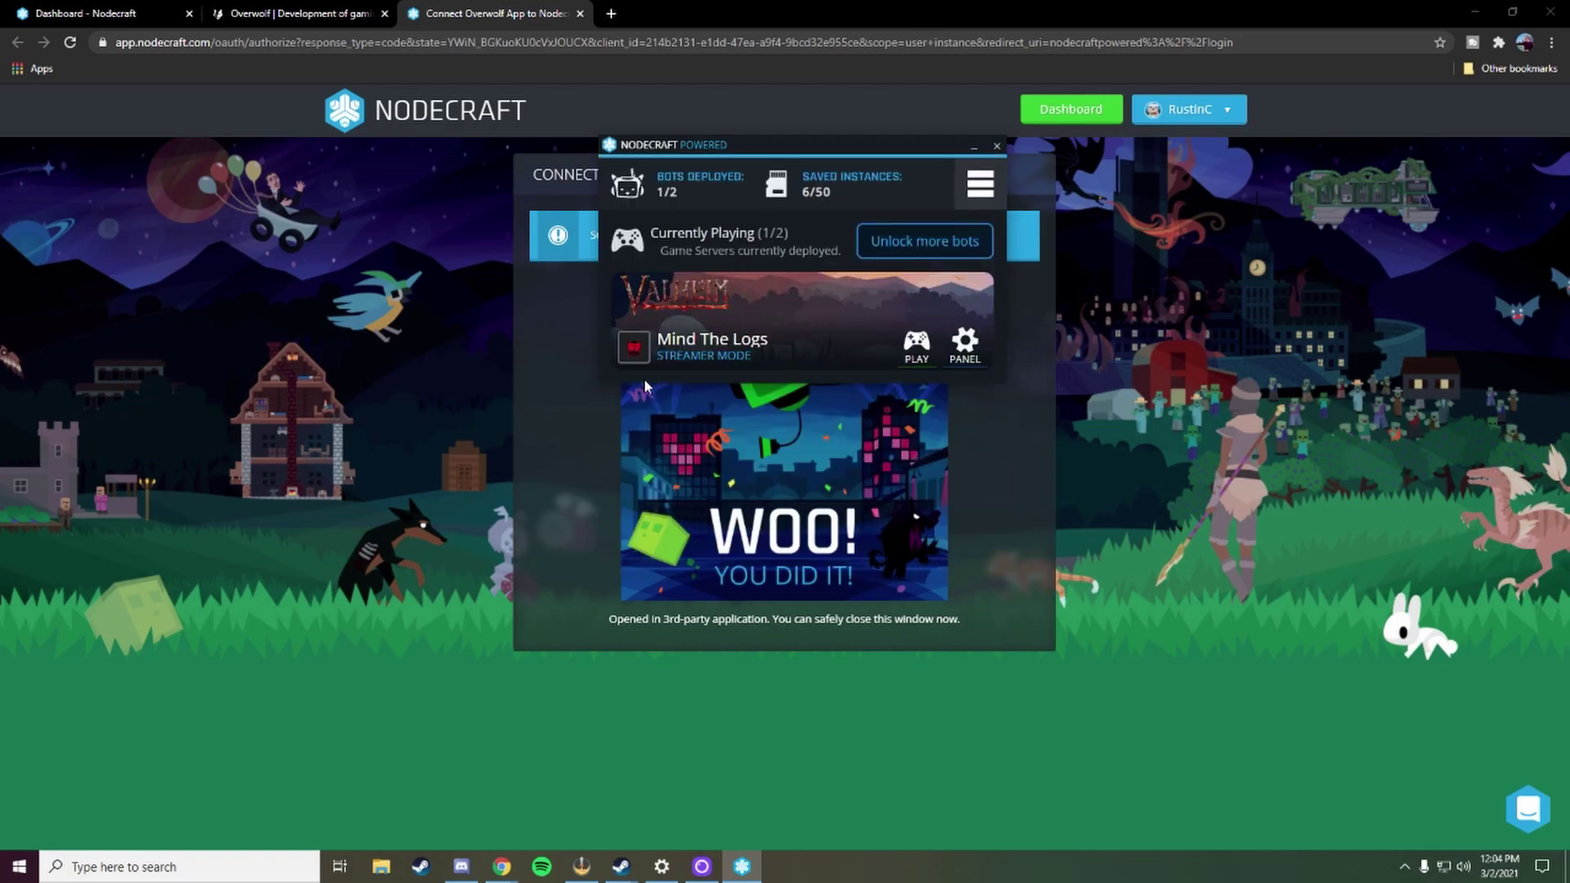
left_click_drag(787, 144, 619, 350)
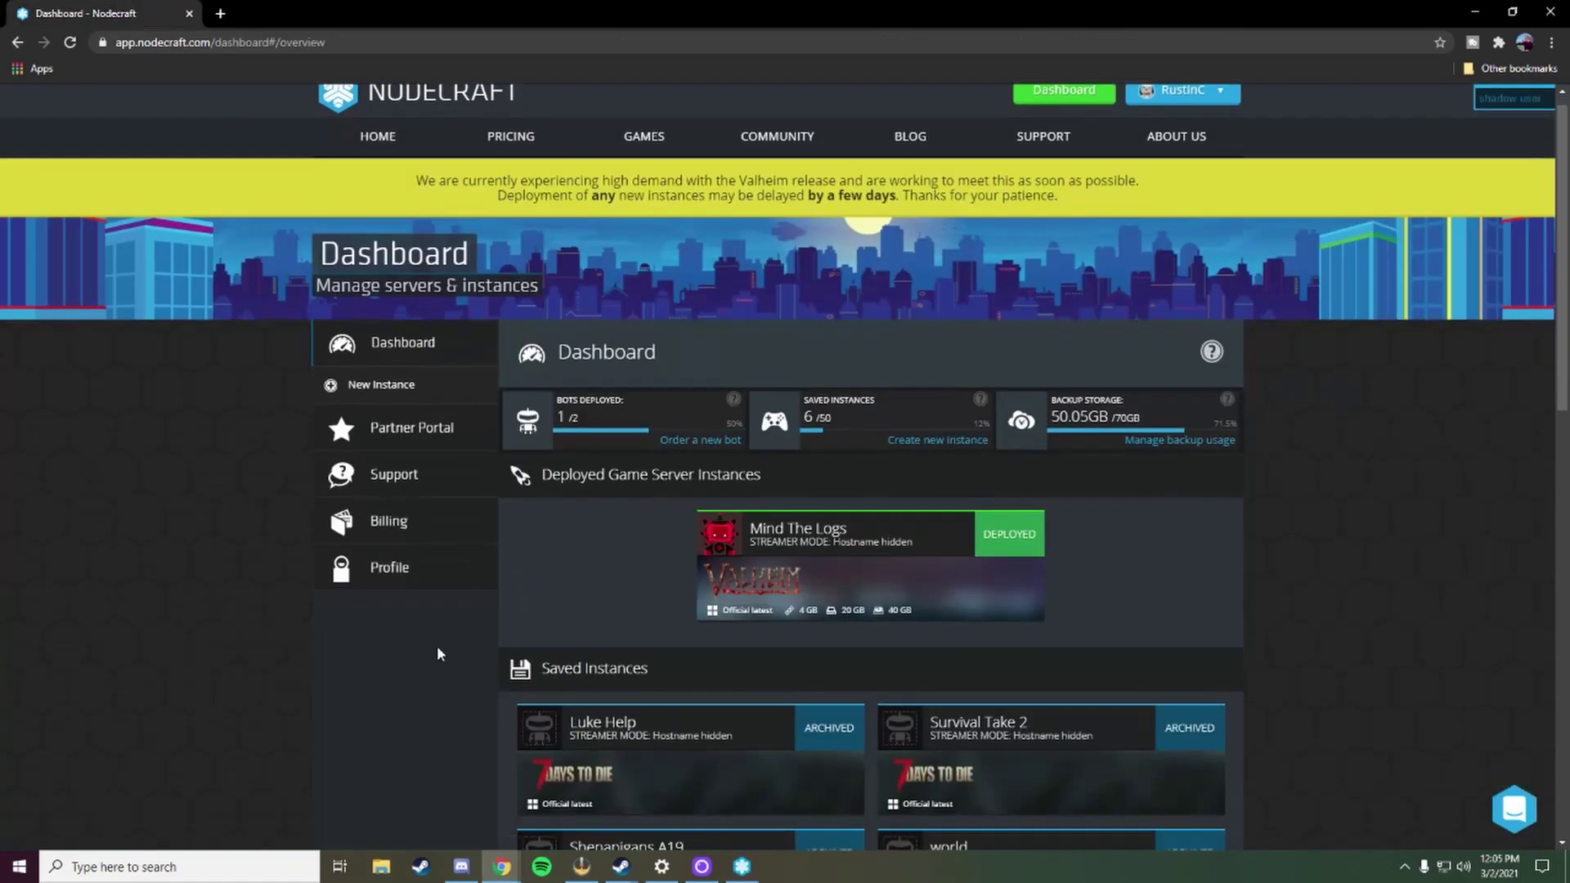
Step: Start a new server instance with Minecraft chosen as its game
scroll(436, 645, "down", 5)
left_click(1037, 564)
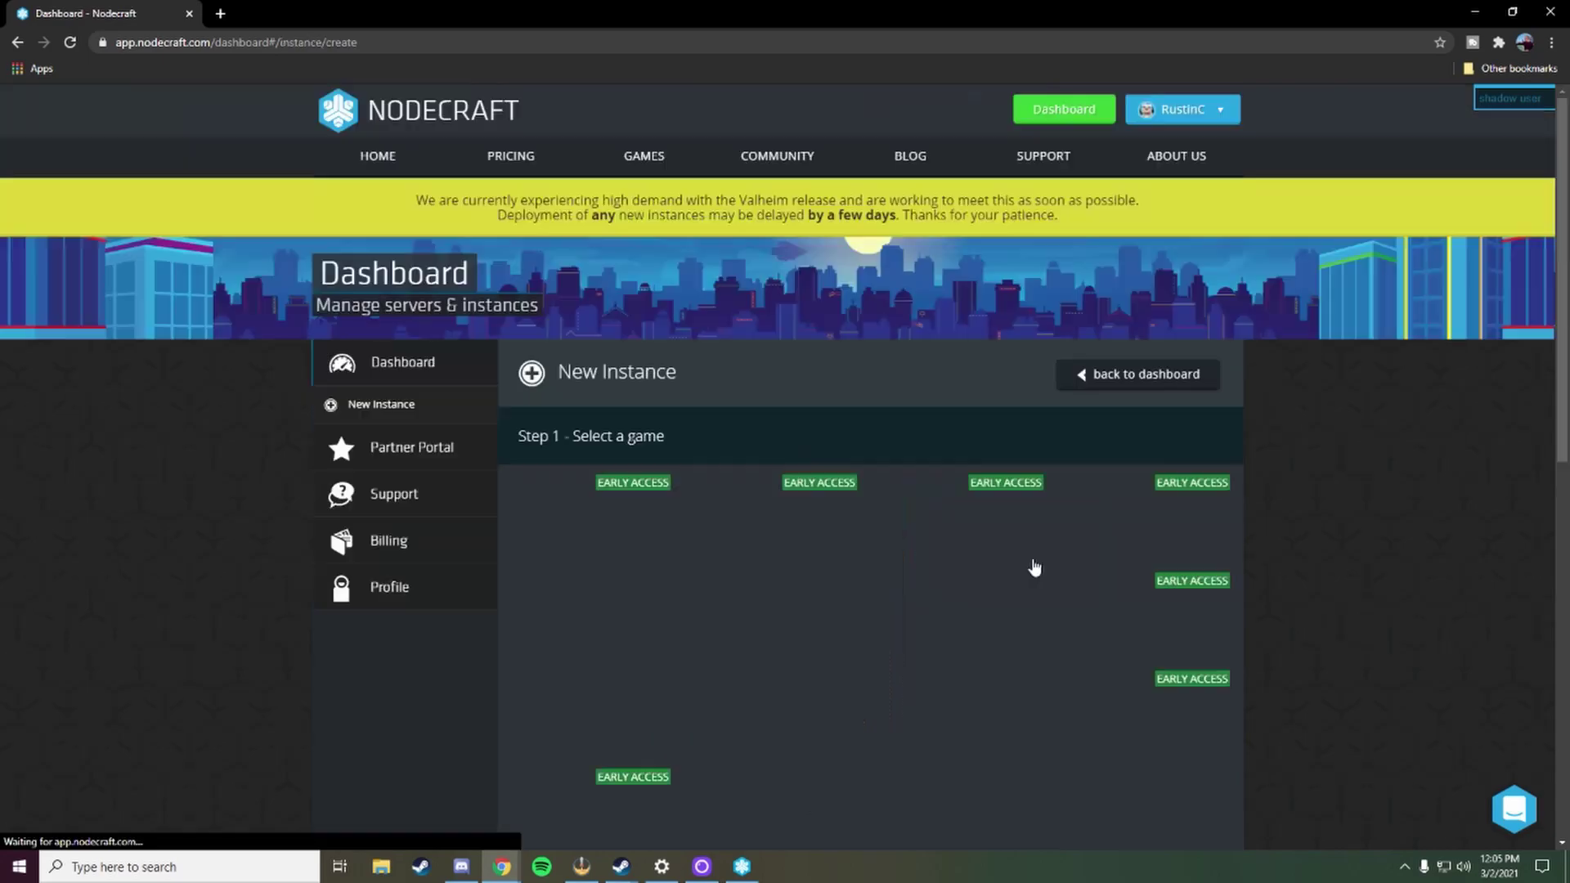
scroll(677, 626, "down", 6)
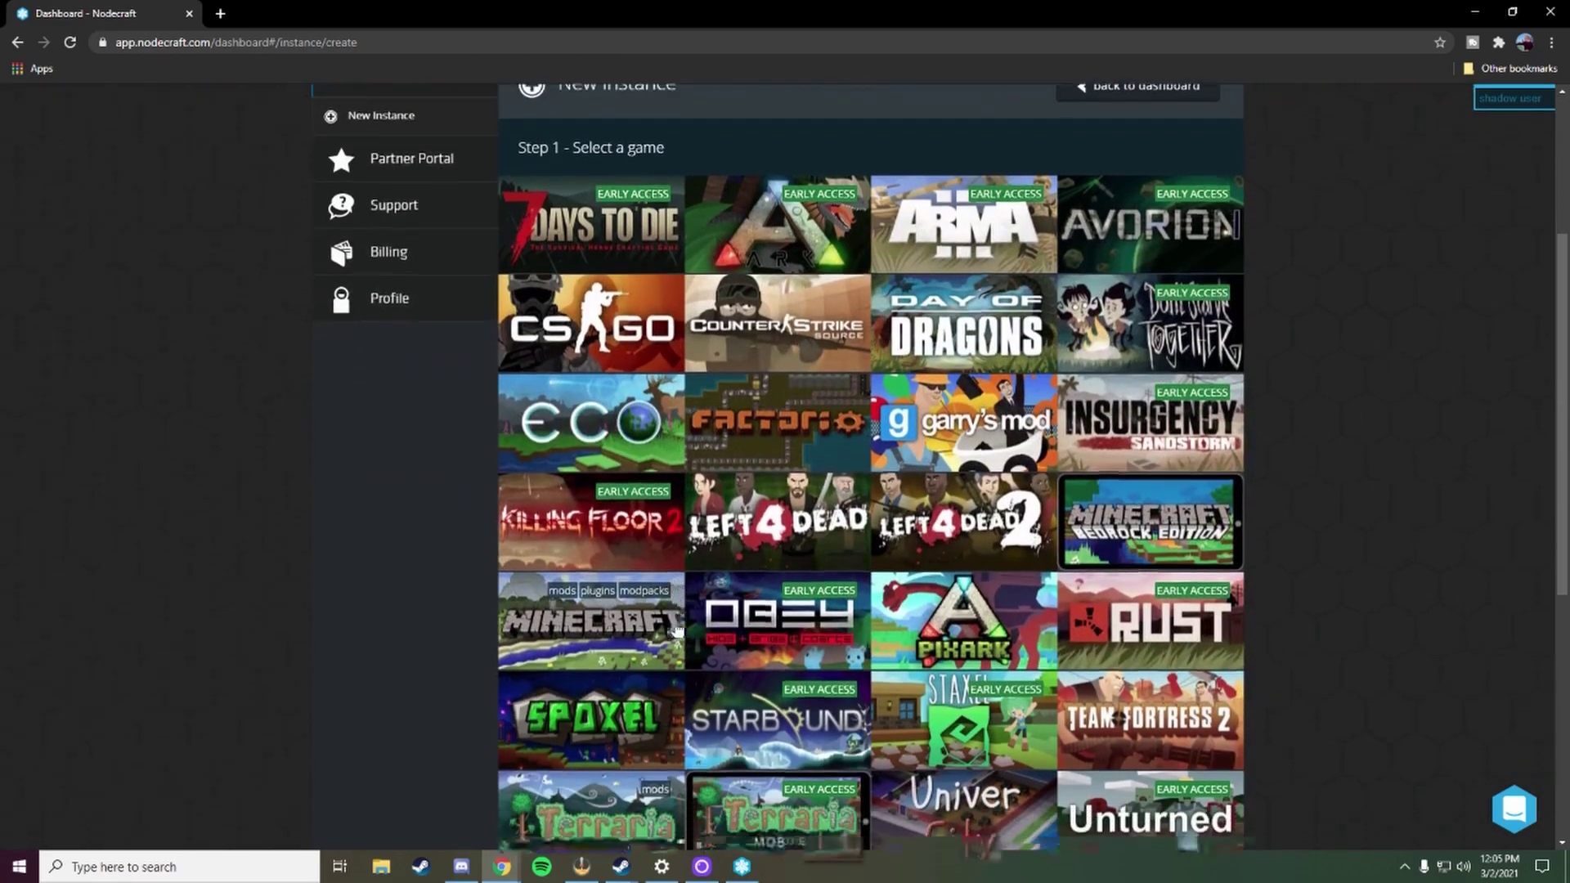
scroll(687, 753, "up", 2)
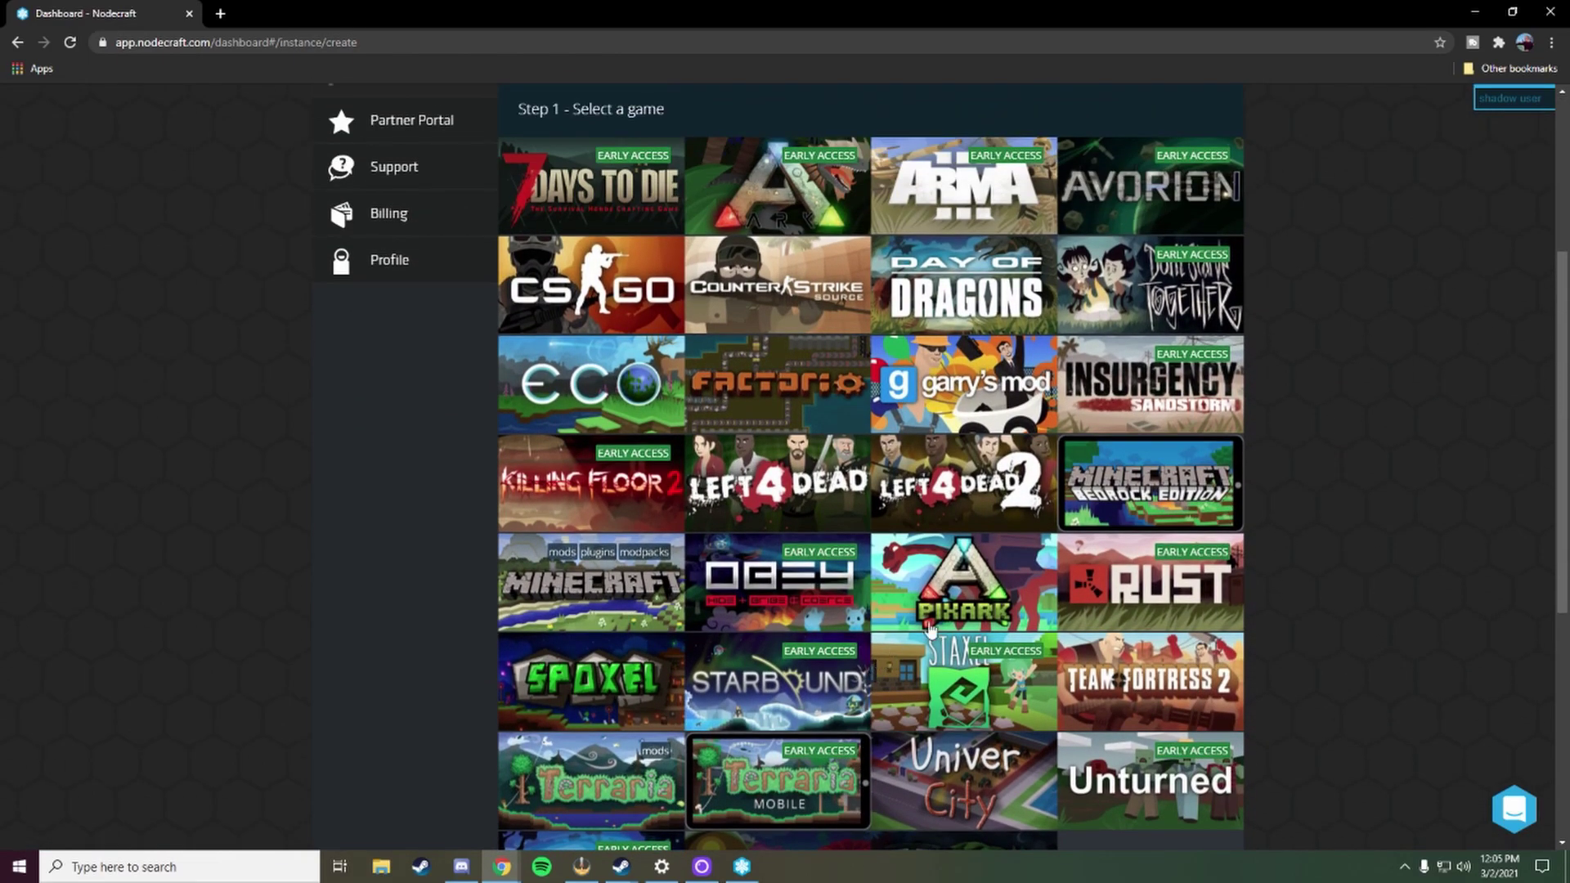
left_click(619, 595)
Step: Name the instance 'Overwolf Showcase', pick the vanilla Minecraft release and create it
type("Overwolf ")
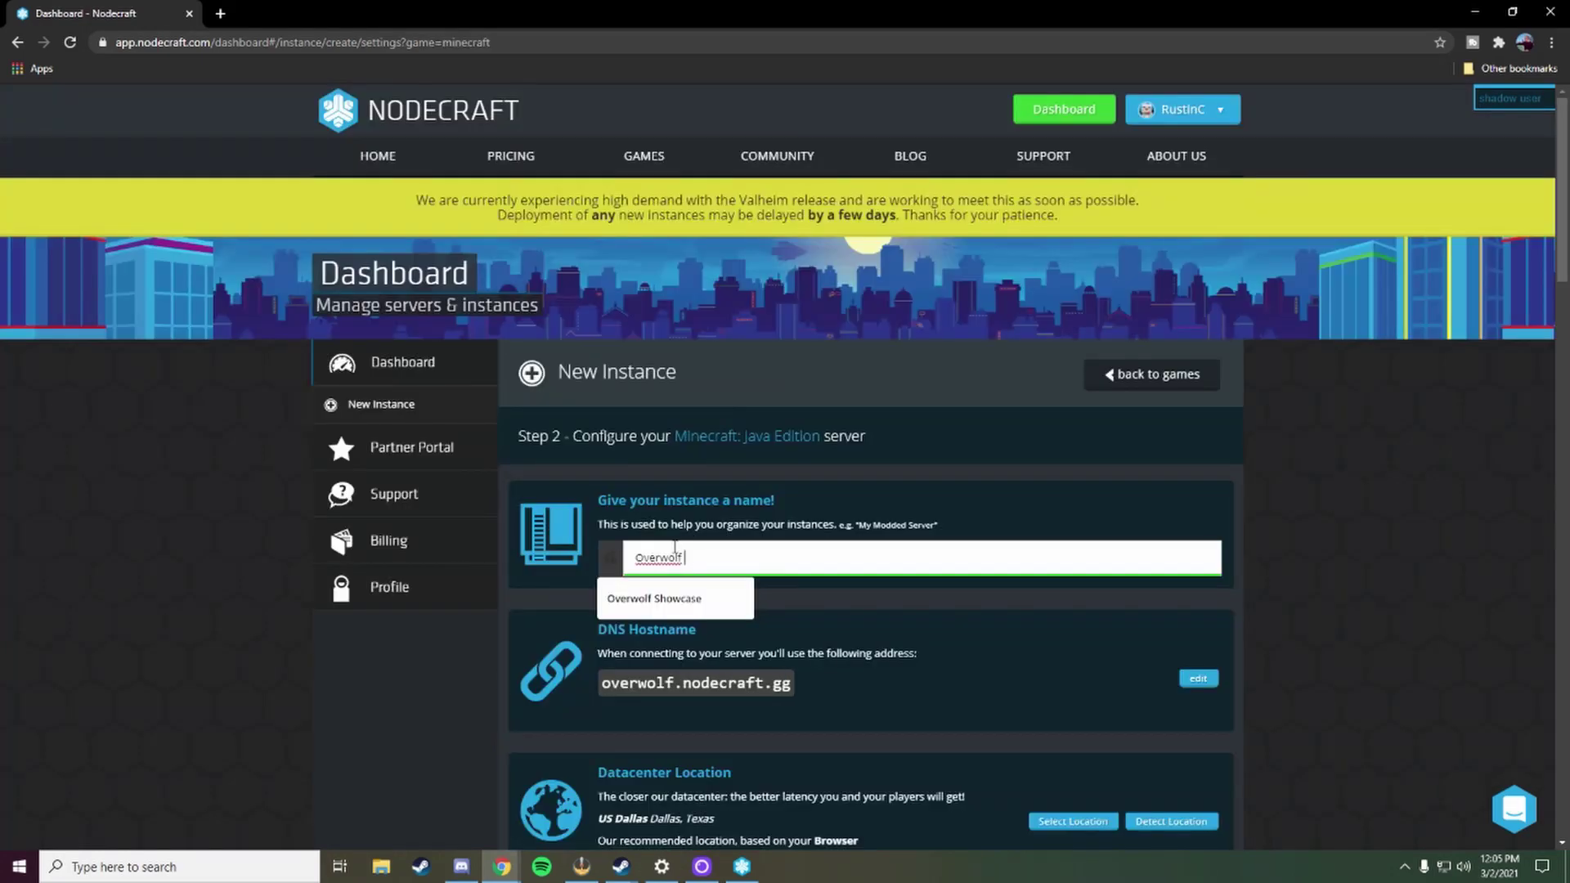
type("Showcase")
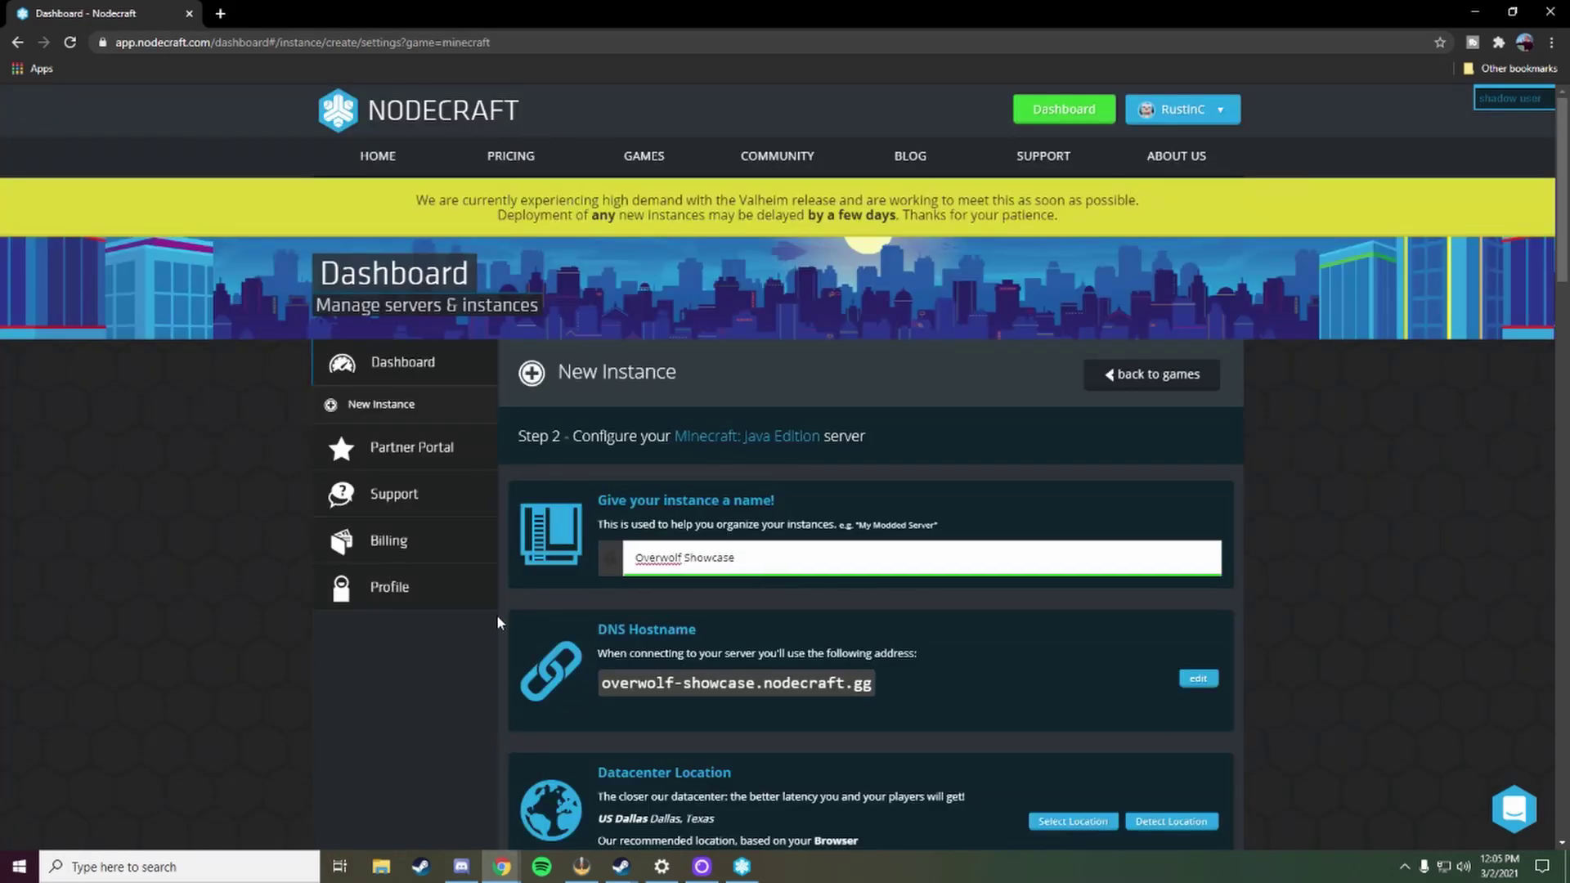
scroll(497, 621, "down", 8)
left_click(675, 369)
scroll(536, 420, "down", 15)
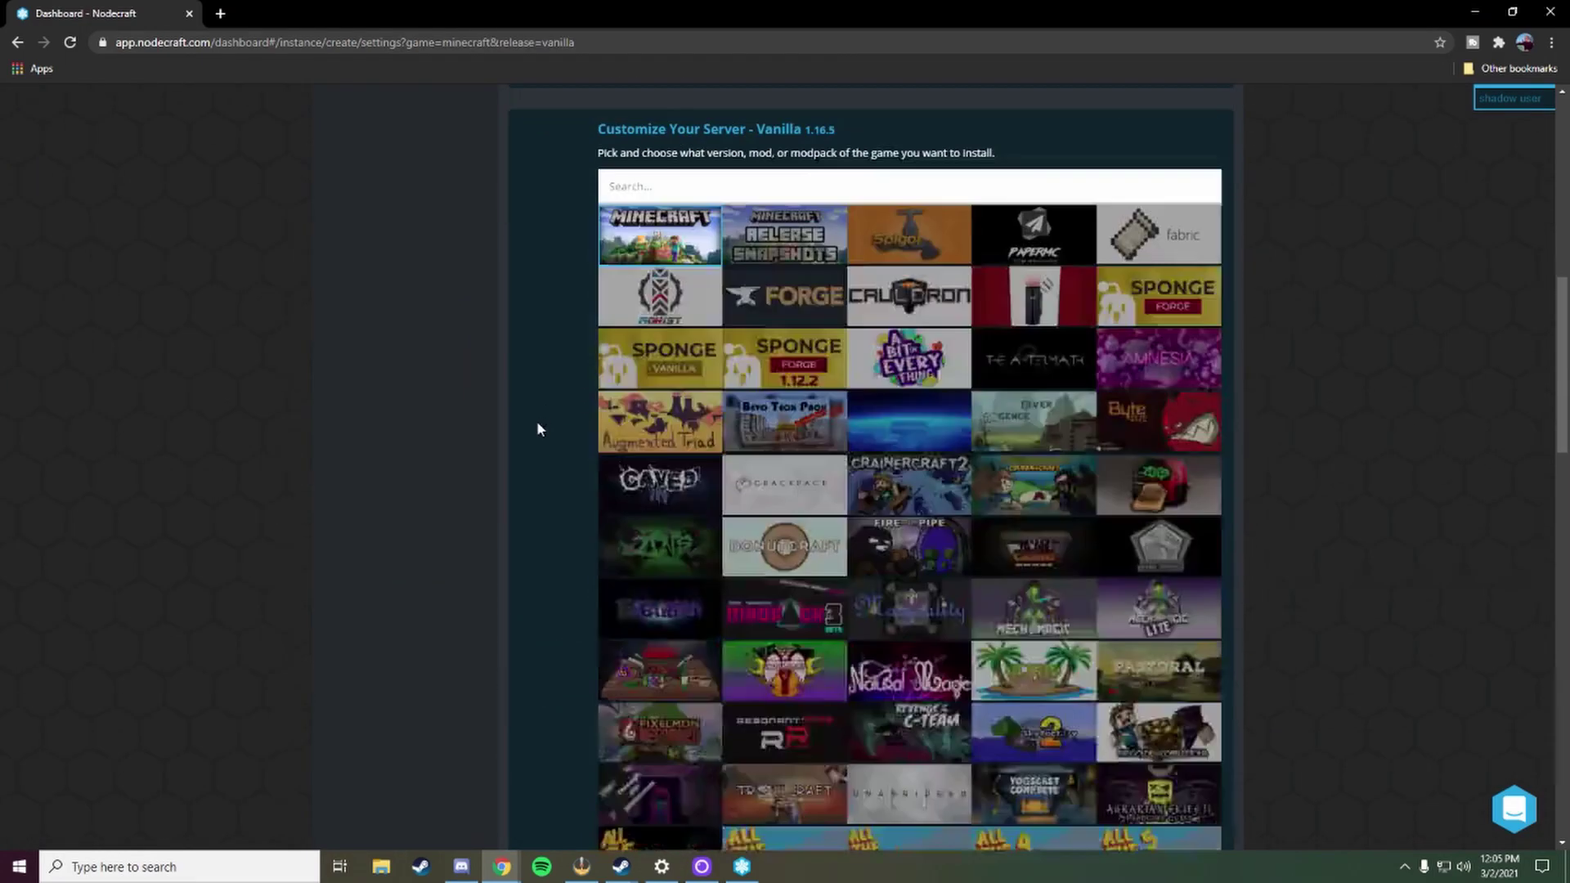
scroll(947, 773, "down", 5)
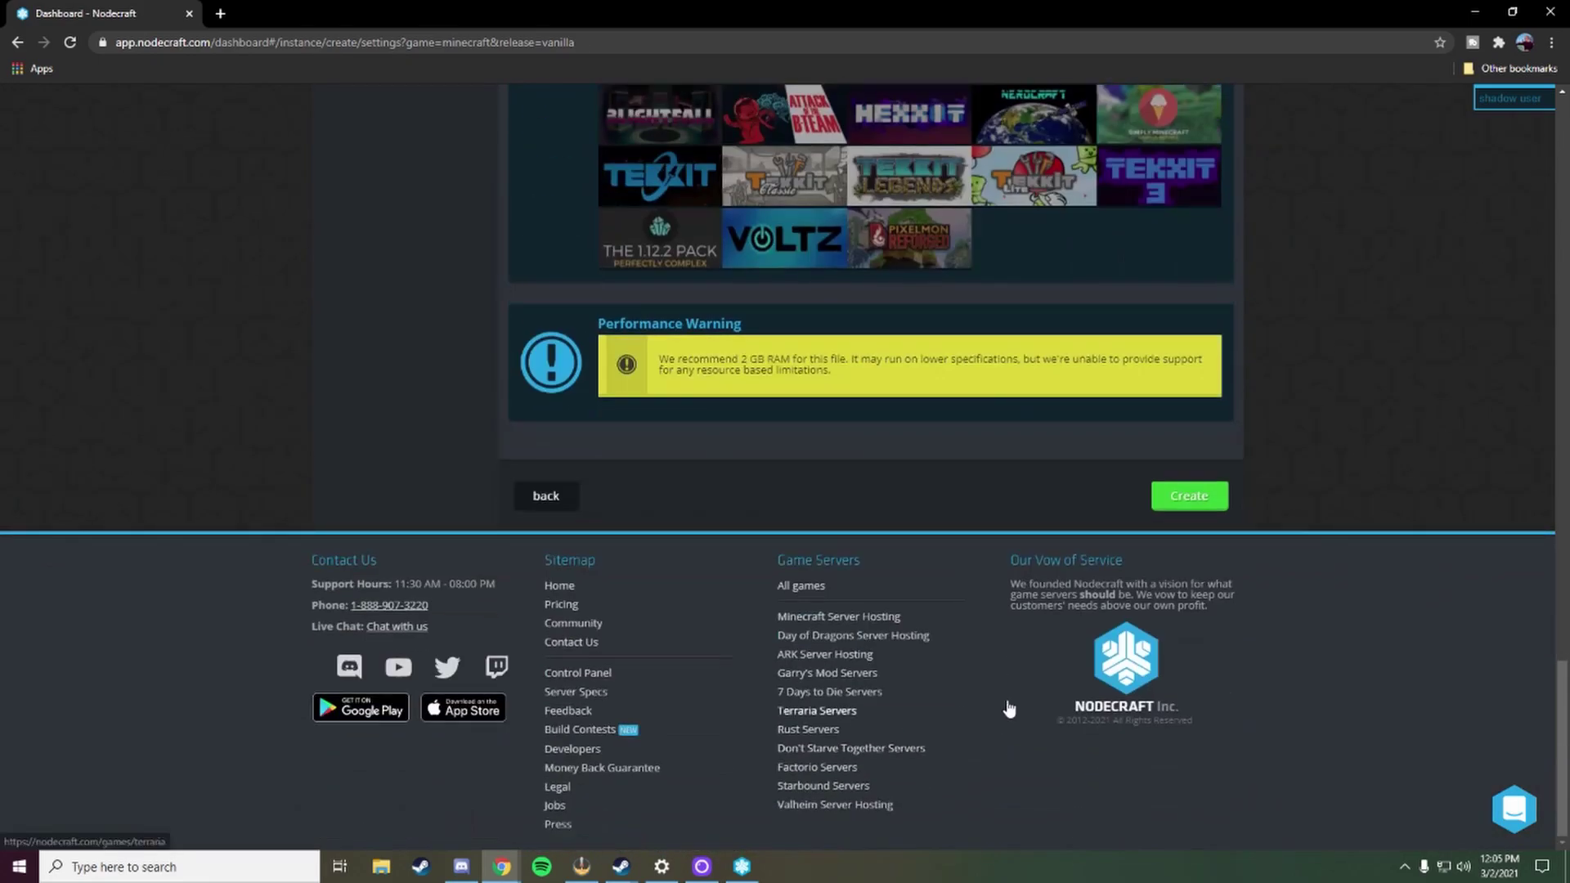
left_click(1190, 495)
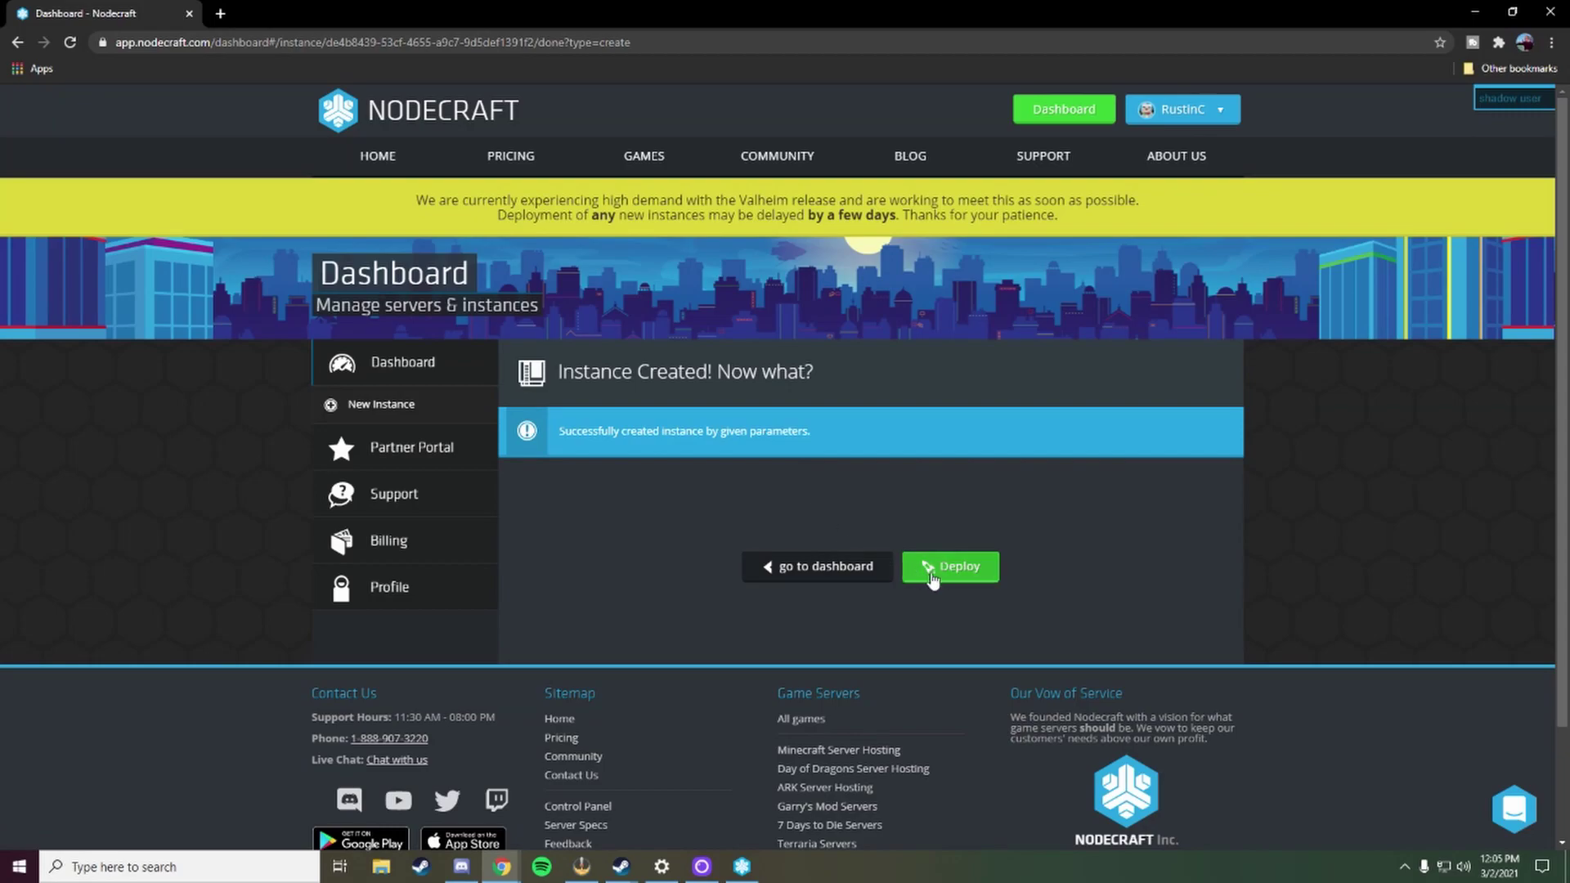
Step: Deploy Overwolf Showcase on the Megs bot and move the Nodecraft Powered overlay higher
left_click(945, 564)
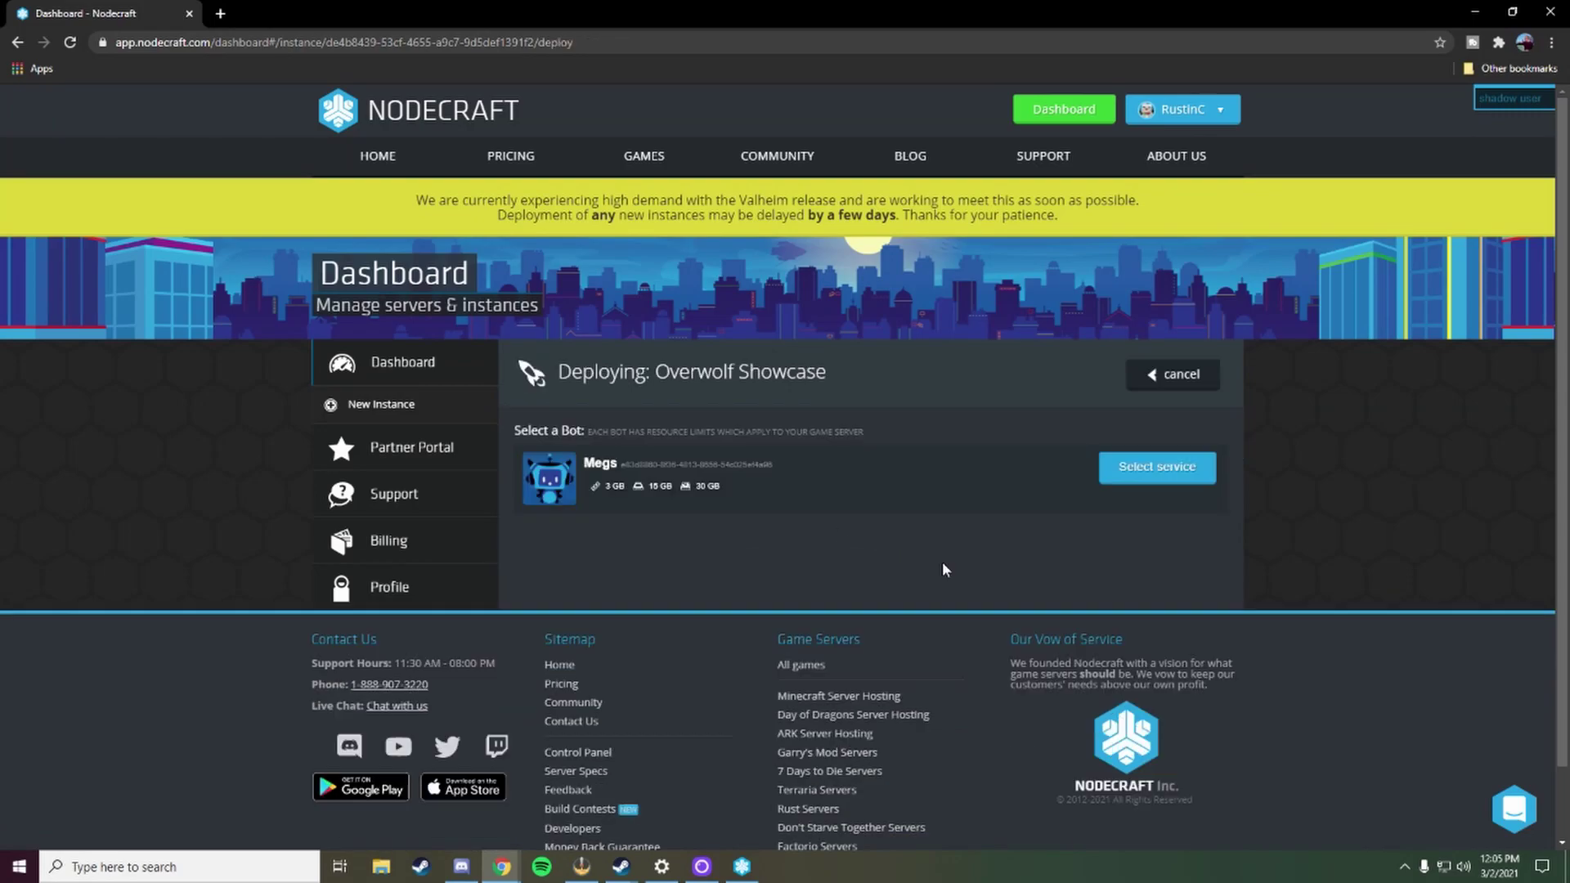
left_click(1128, 470)
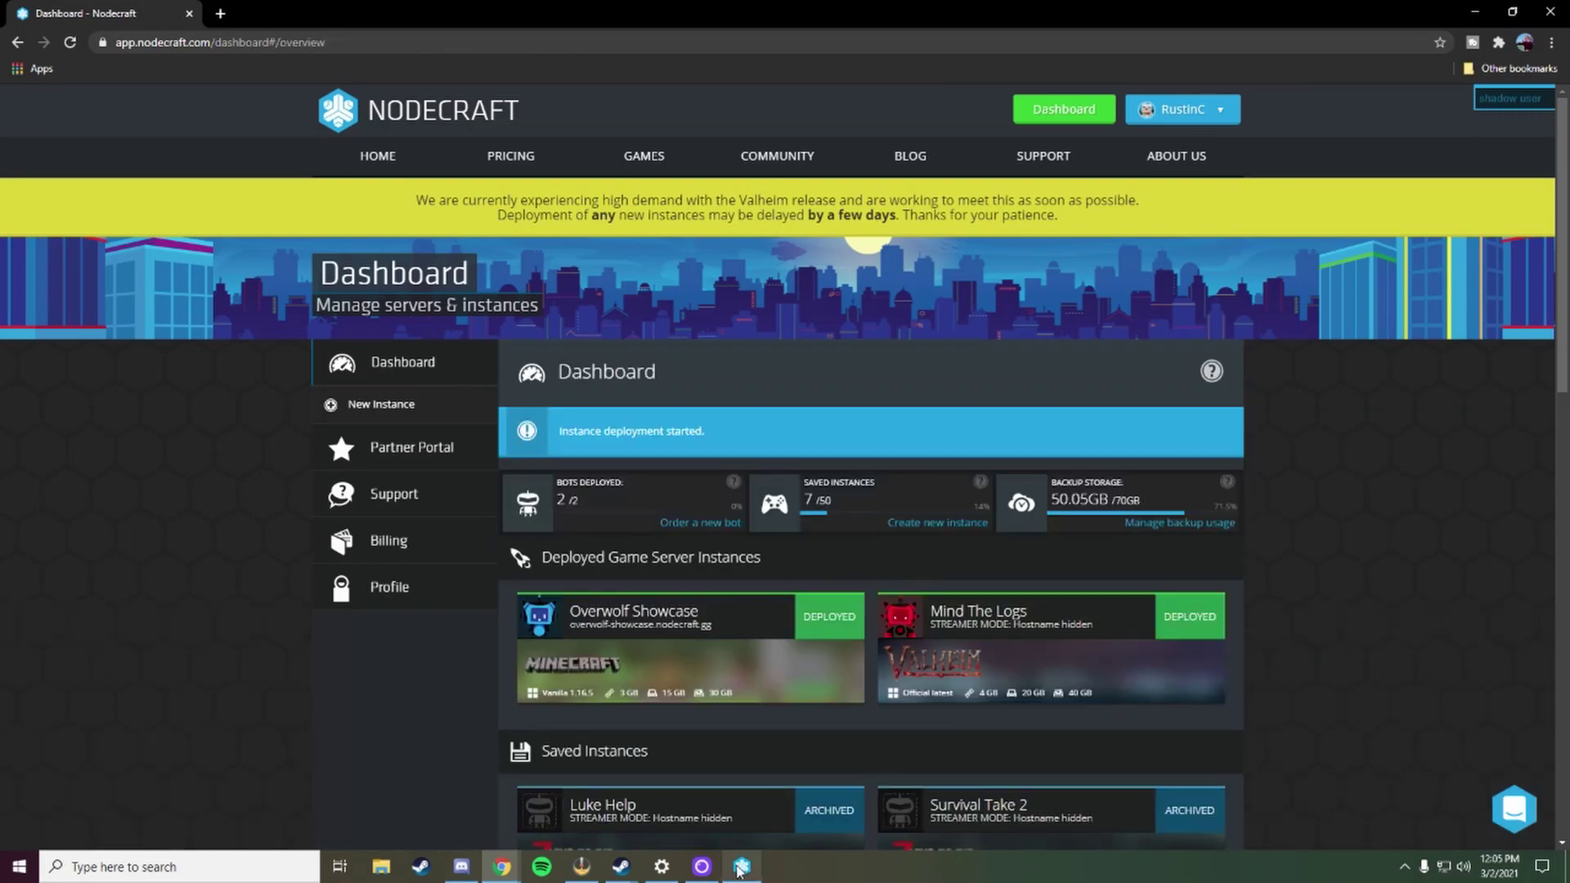
left_click(738, 869)
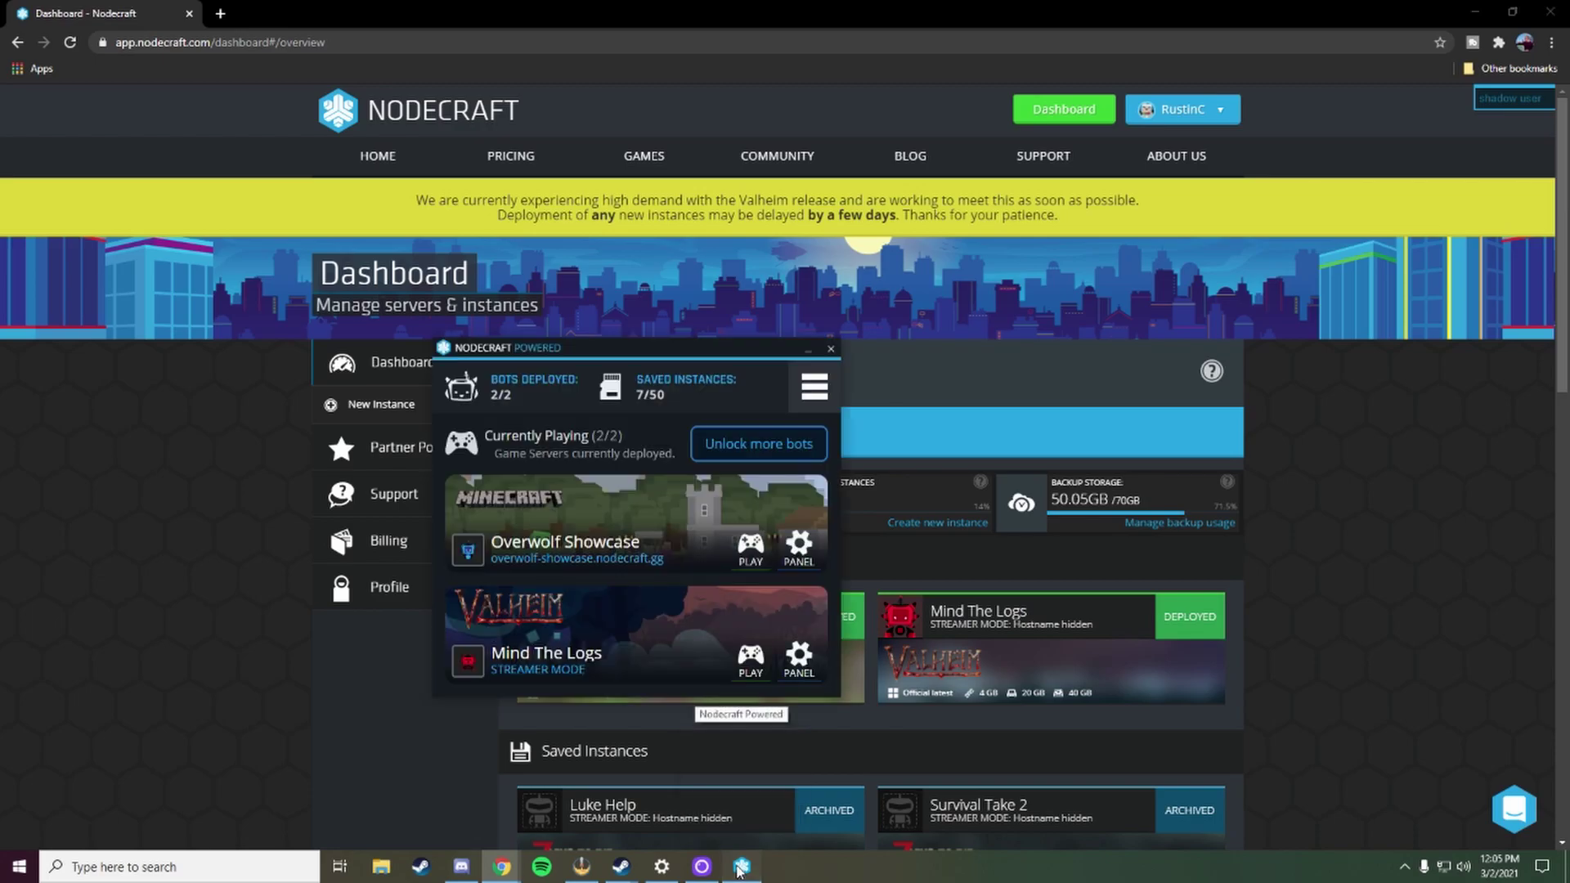
left_click_drag(652, 355, 782, 121)
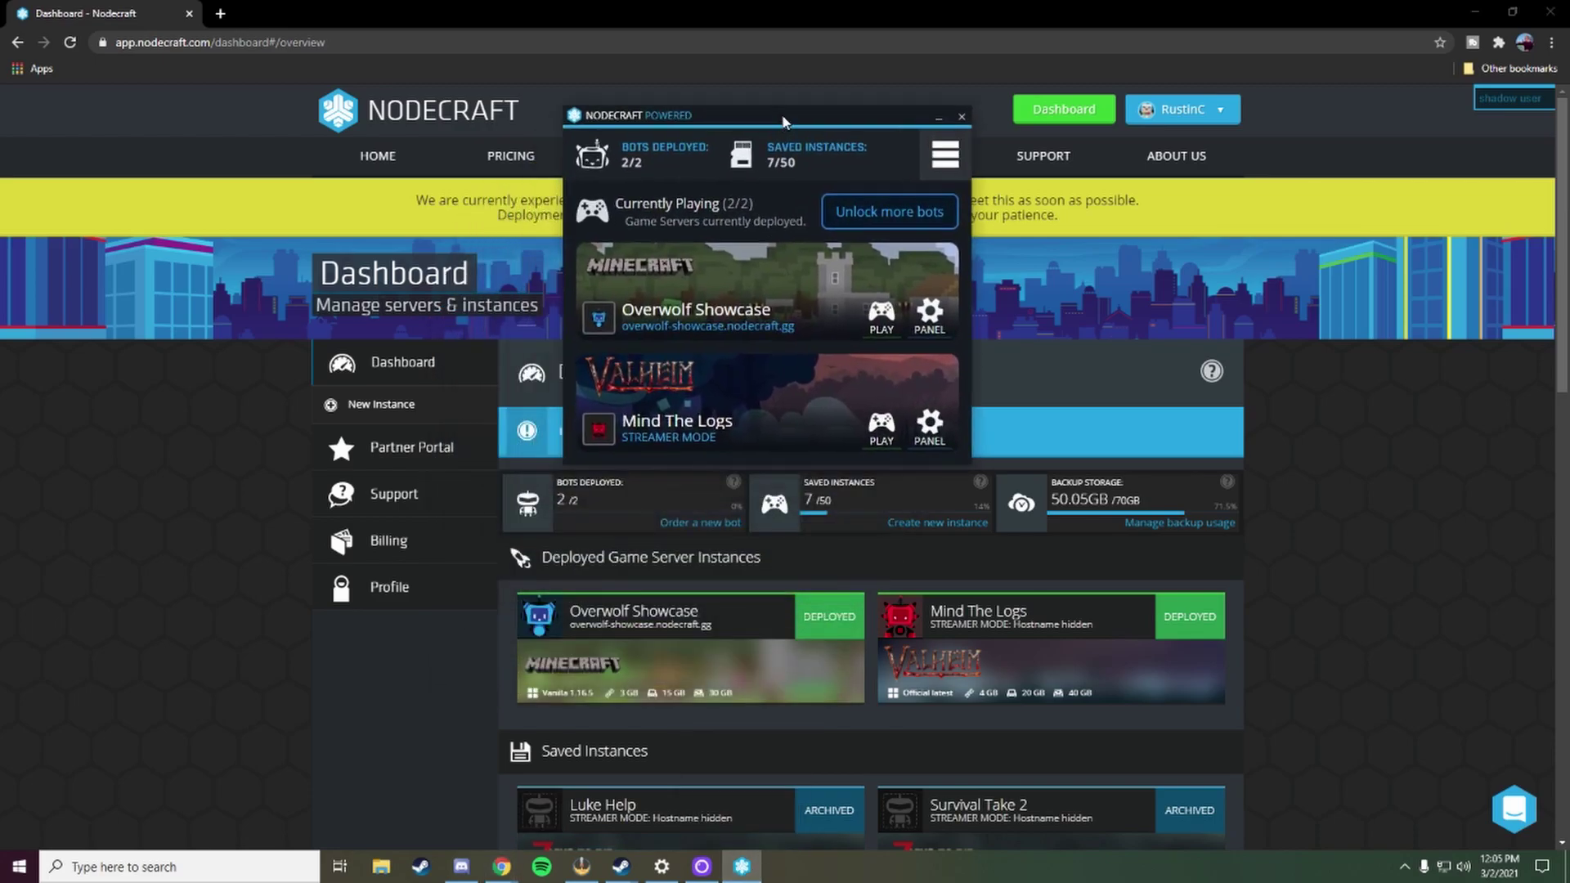
Step: Open the Overwolf Showcase server's control panel from the dashboard
left_click(789, 557)
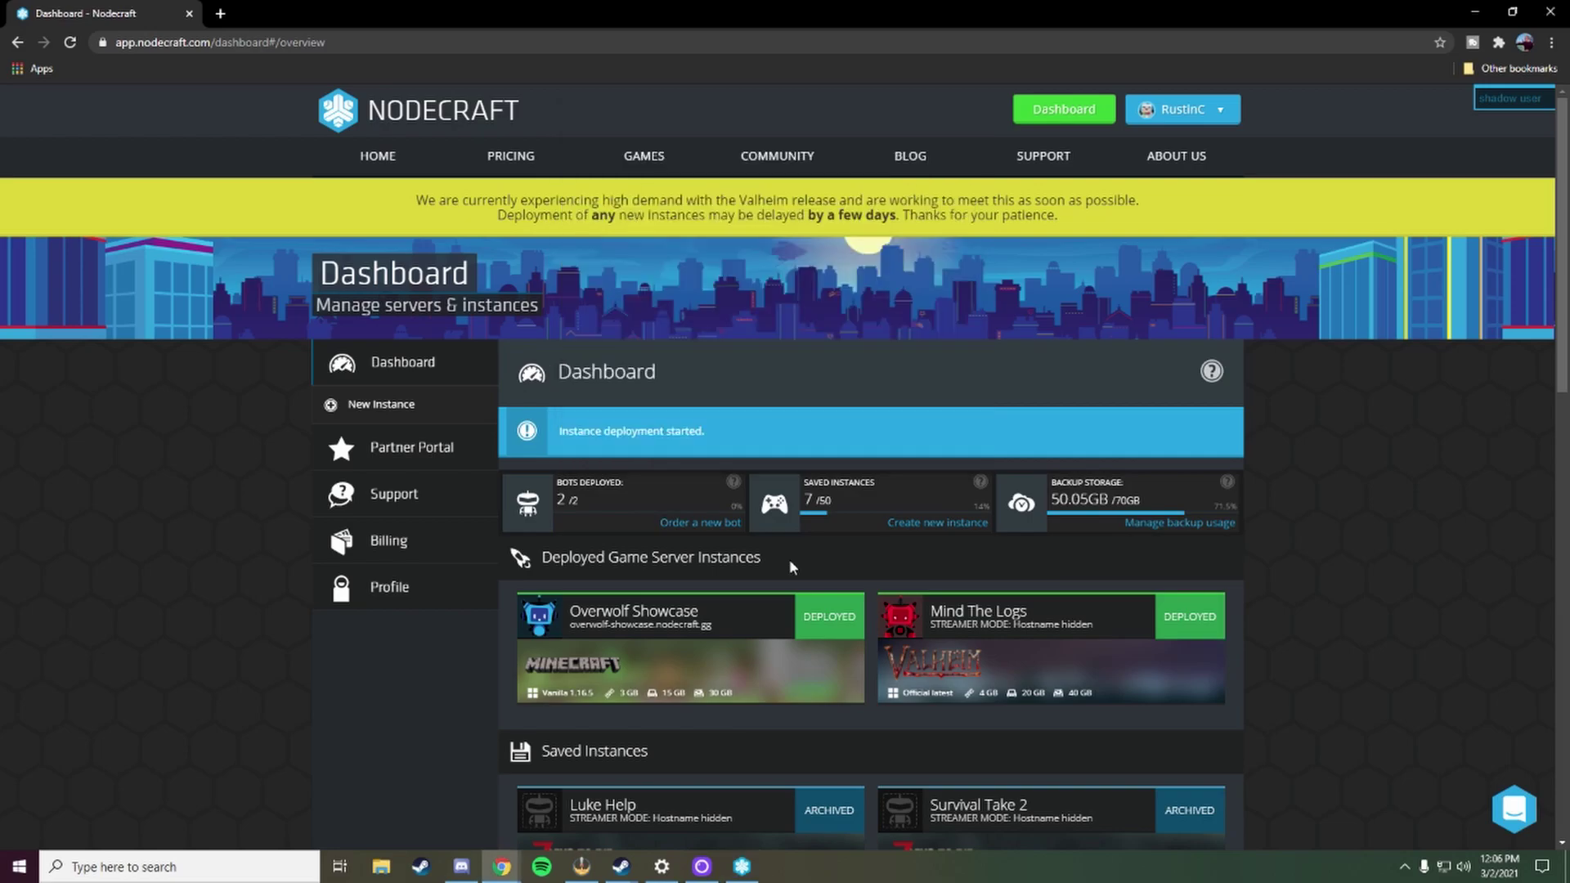
left_click(746, 673)
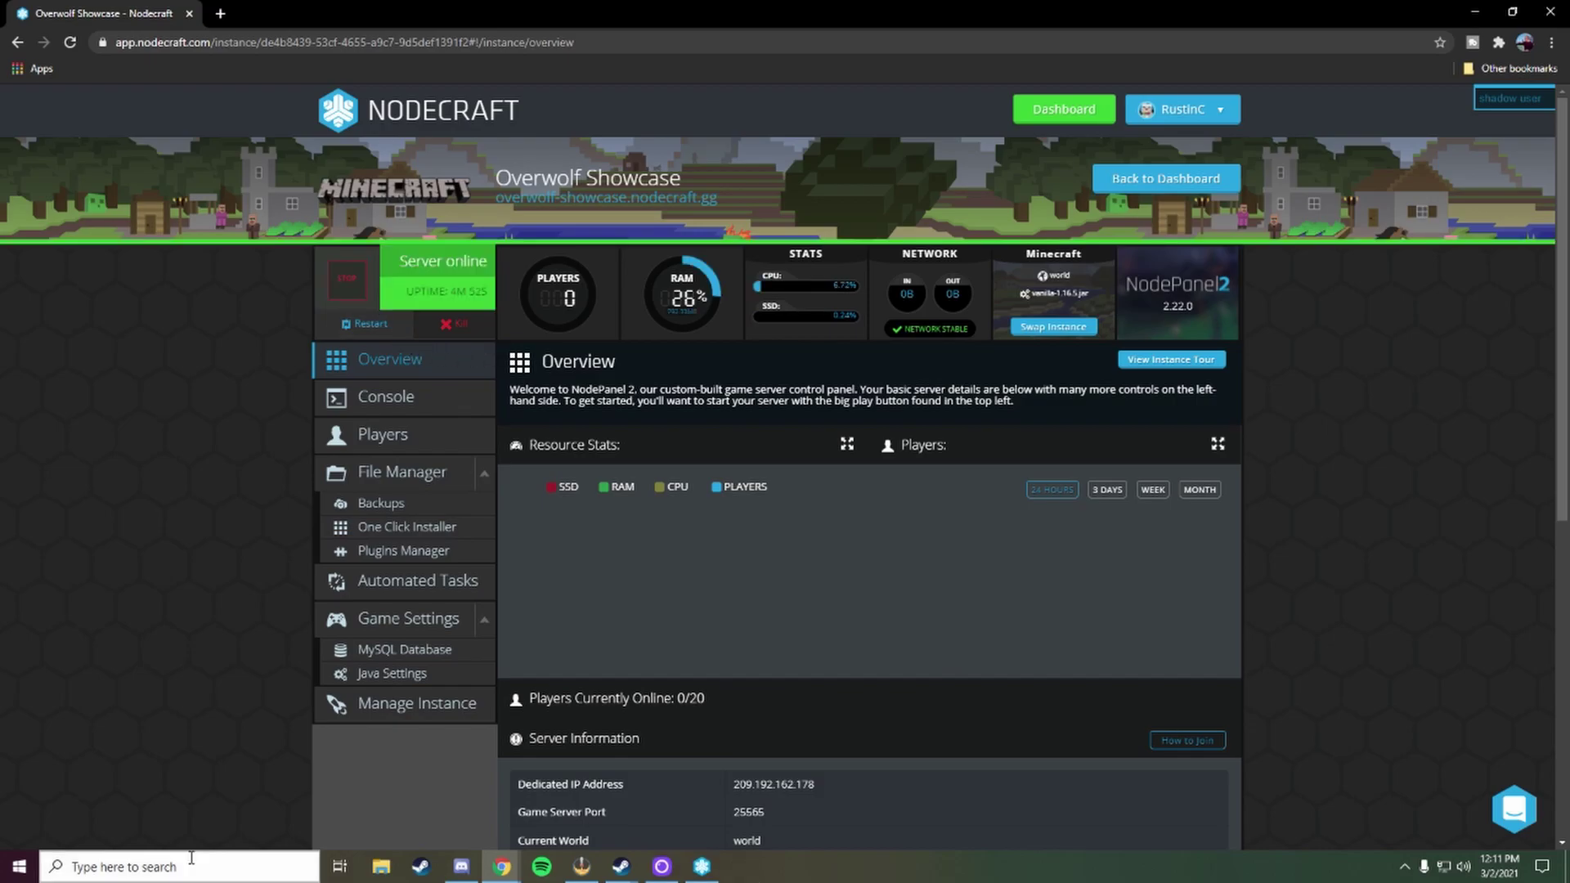
left_click(191, 865)
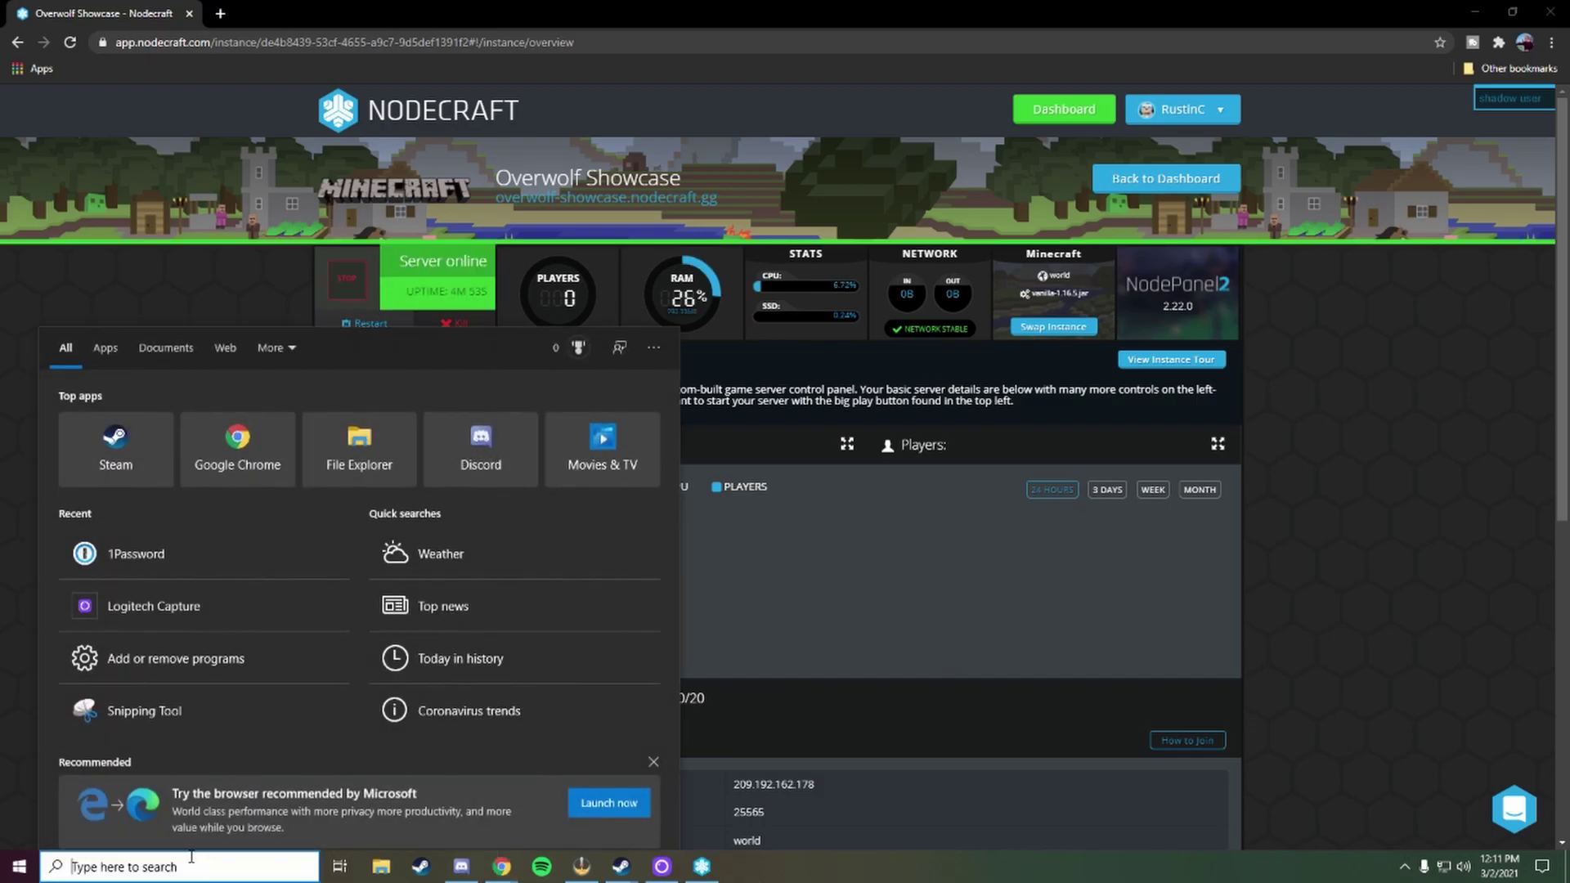
Step: Launch Minecraft and go to Multiplayer's Direct Connection screen
type("mine")
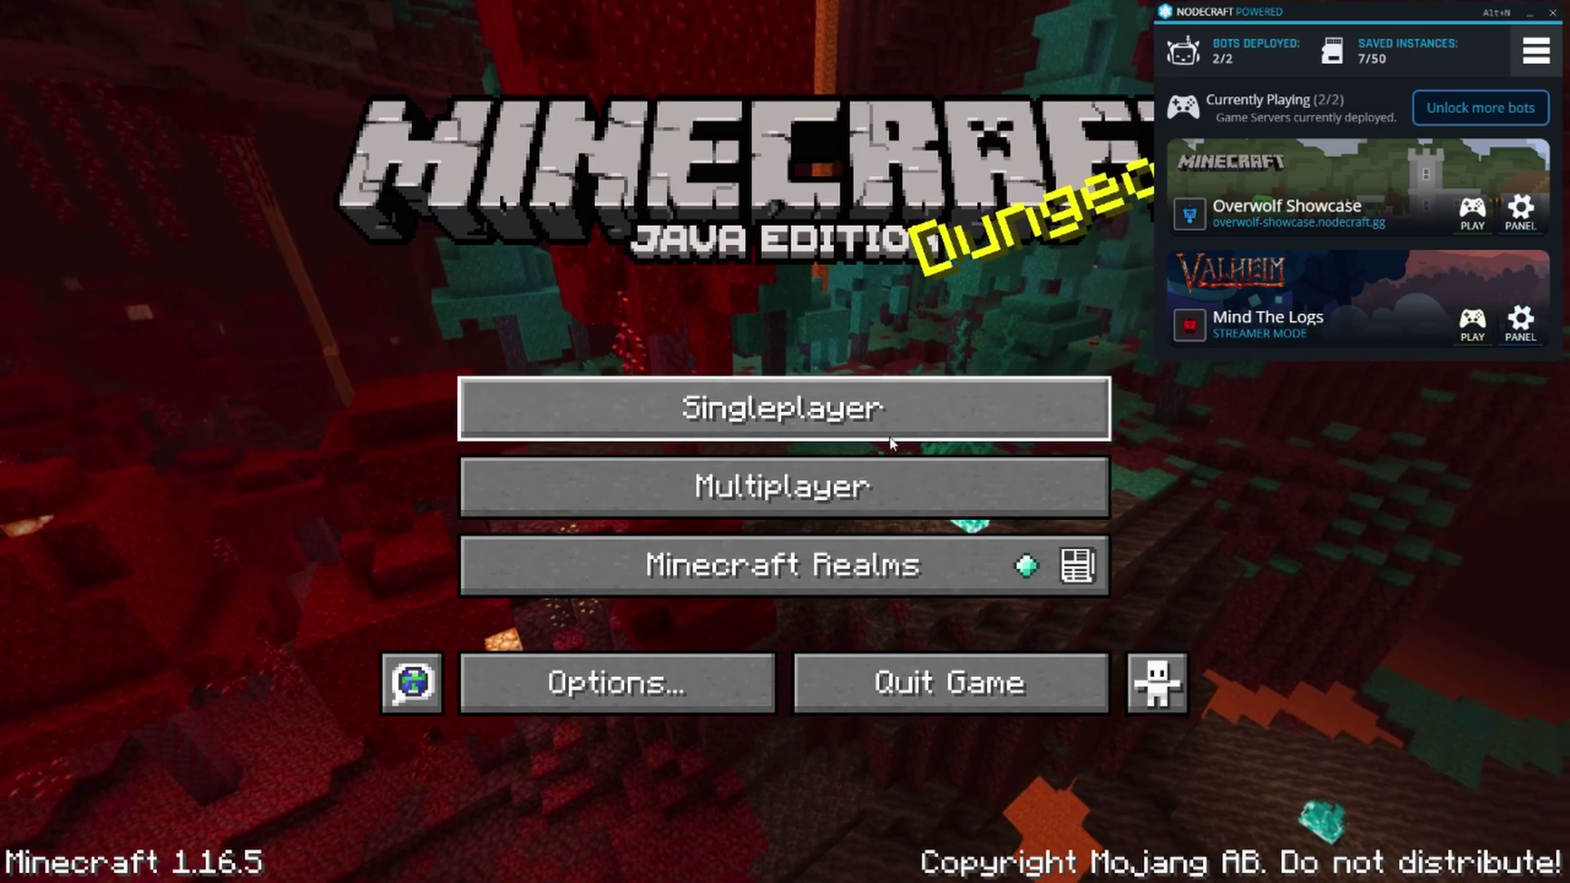
left_click(789, 498)
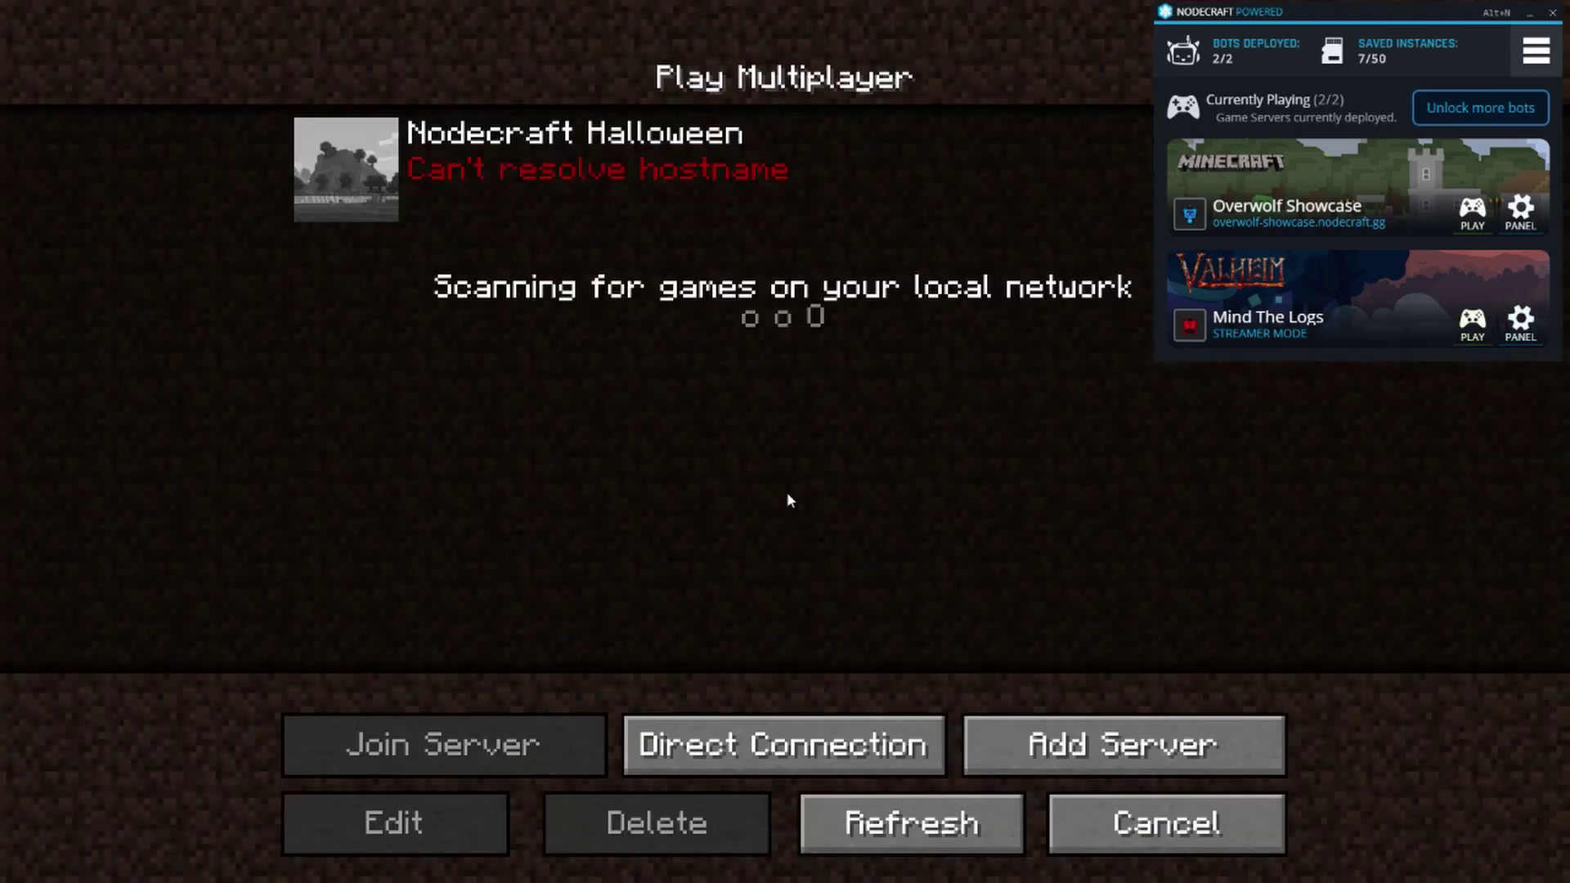
left_click(798, 747)
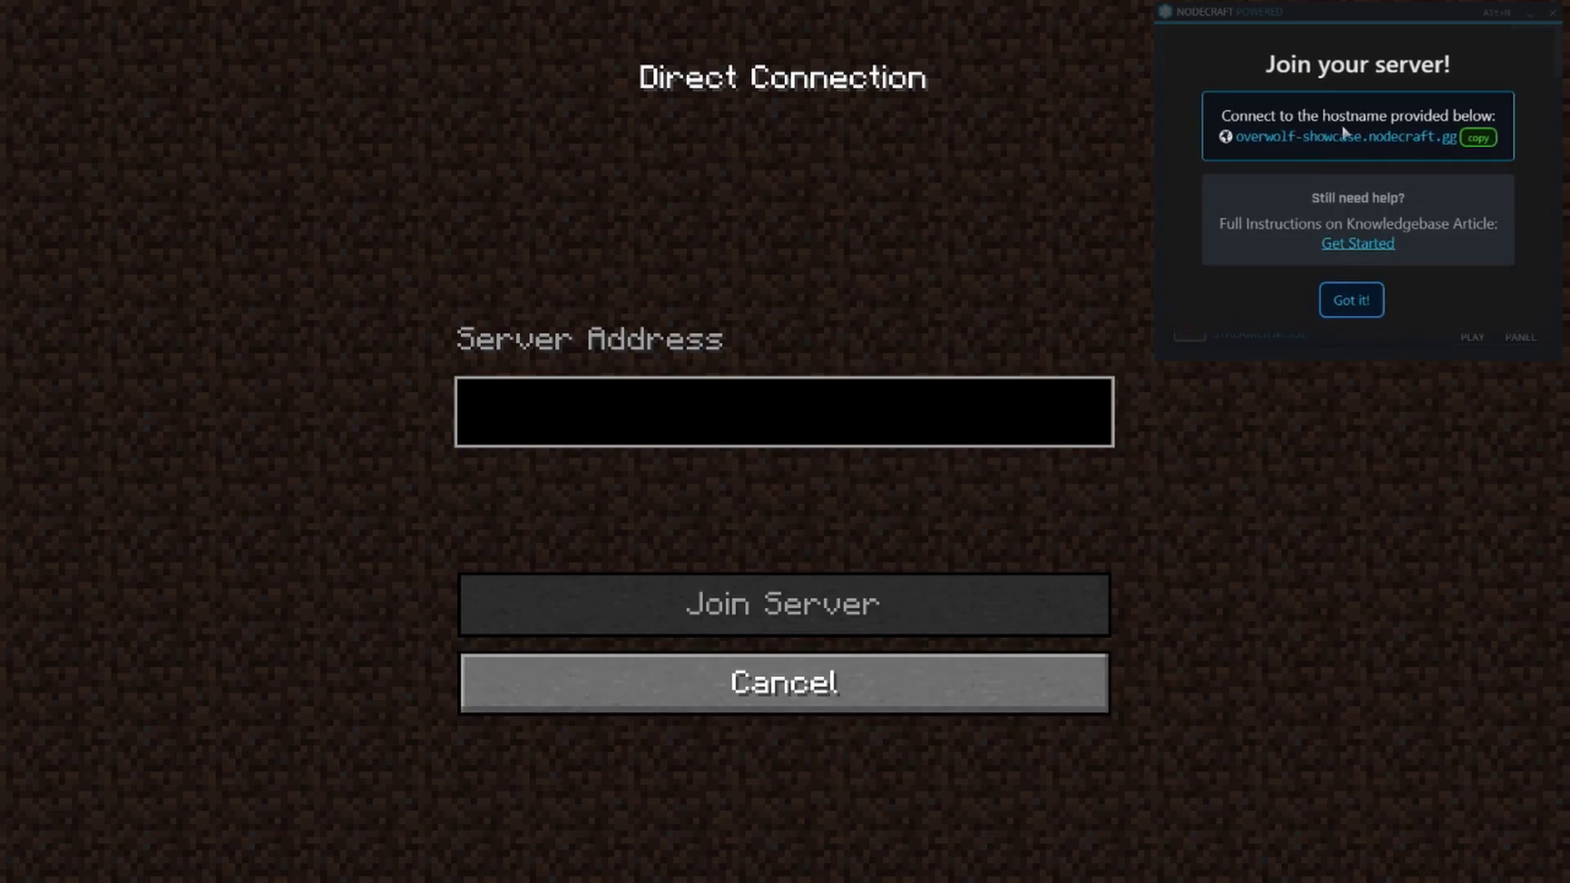
Step: Paste the overlay's hostname overwolf-showcase.nodecraft.gg as the server address and join
left_click(1478, 139)
left_click(882, 399)
key("ctrl+v")
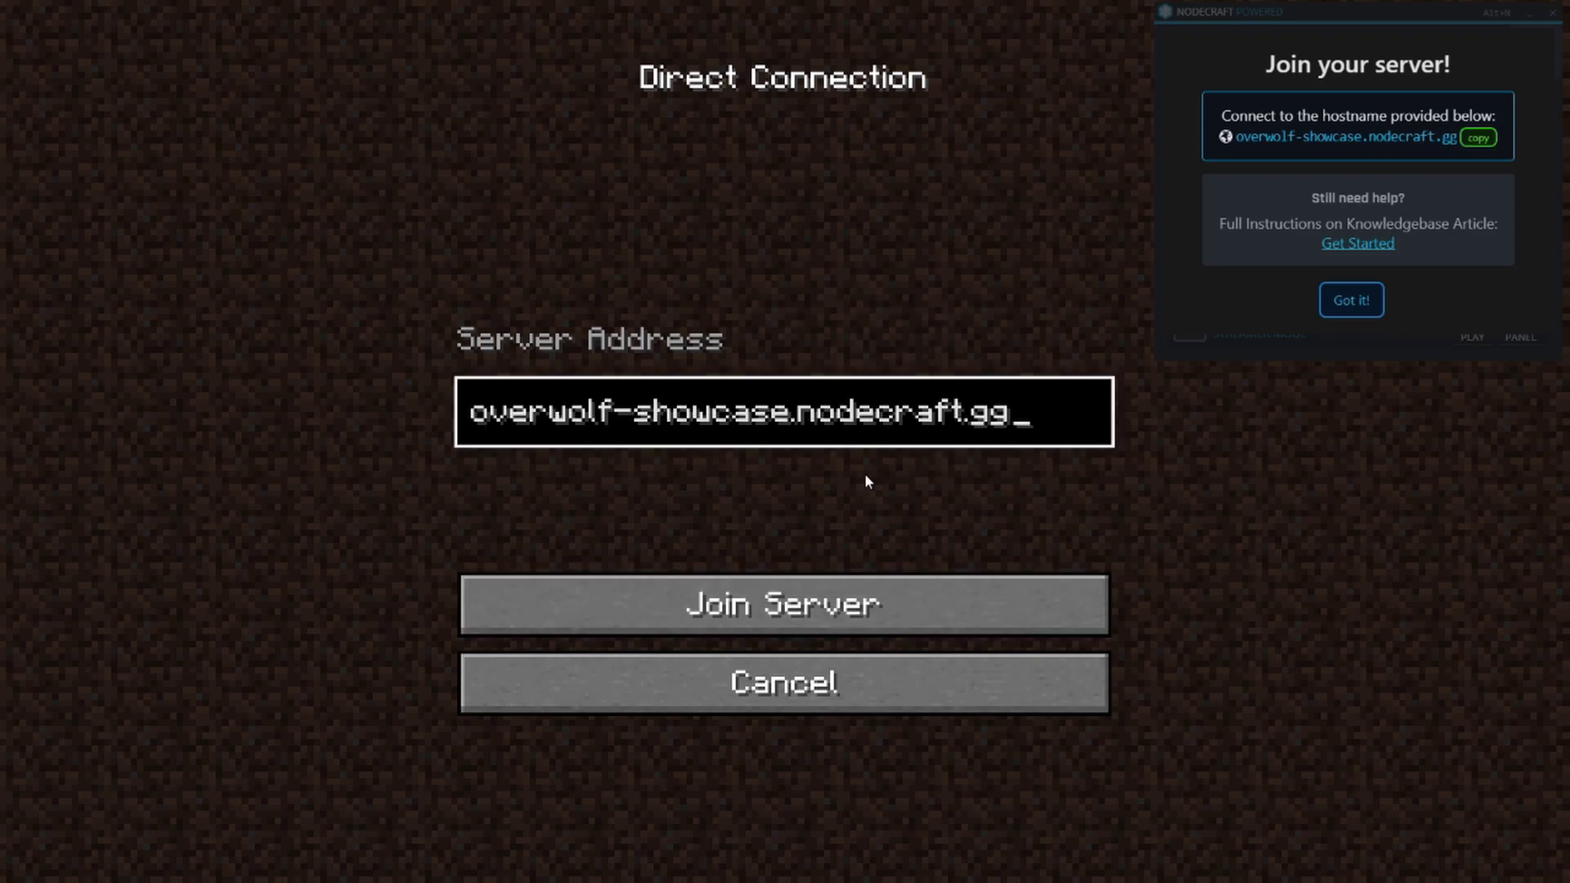
left_click(774, 610)
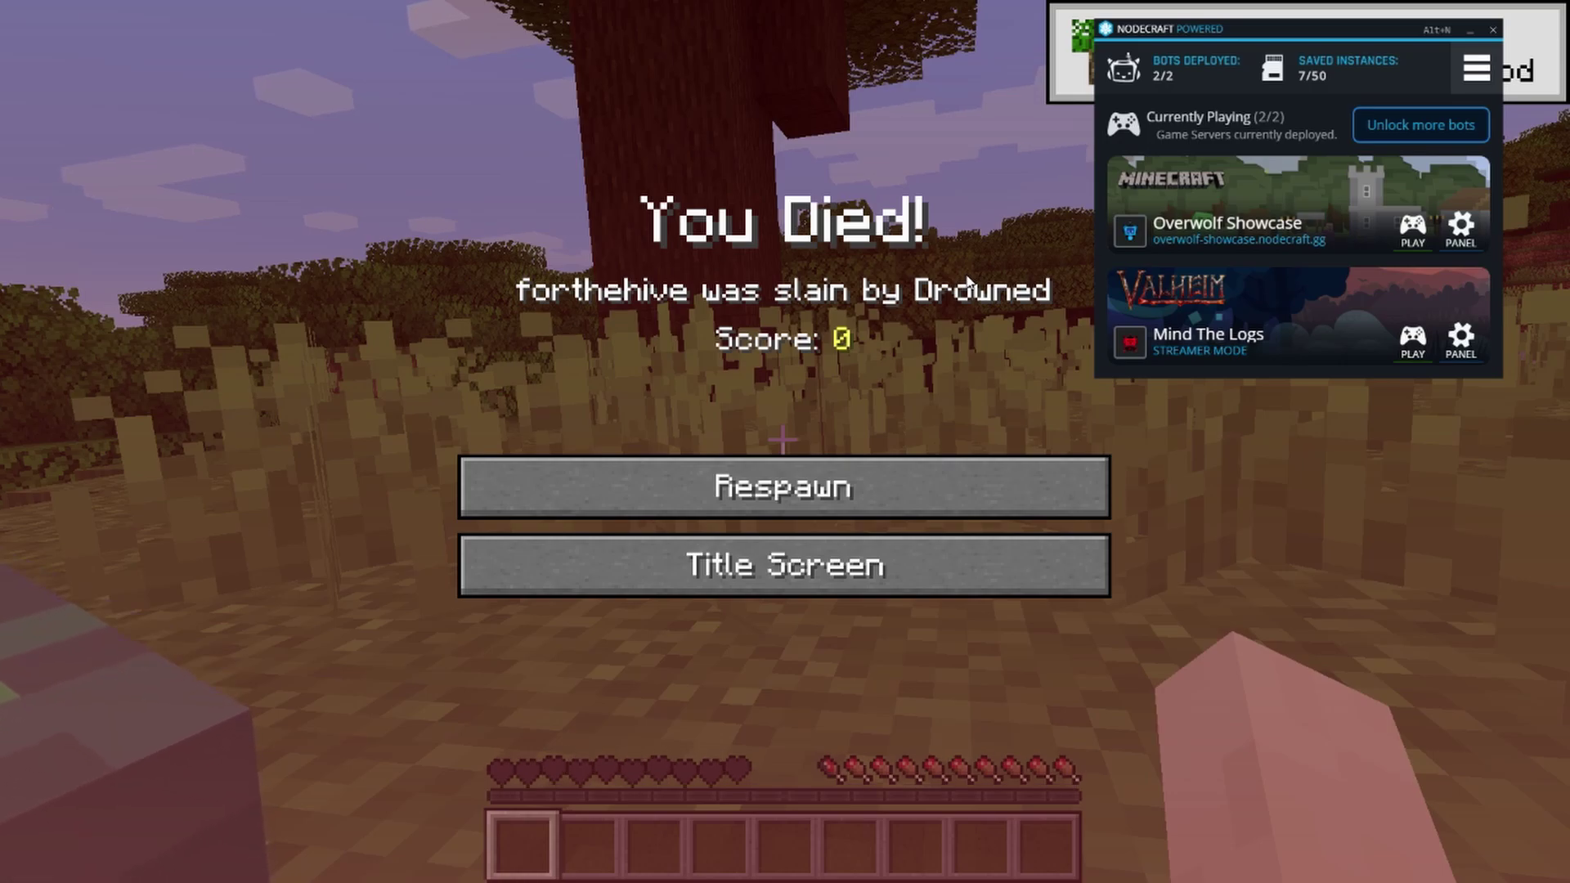
Step: Open the Overwolf Showcase status panel in the overlay, hide its live console and show the controls
left_click_drag(1296, 35, 685, 77)
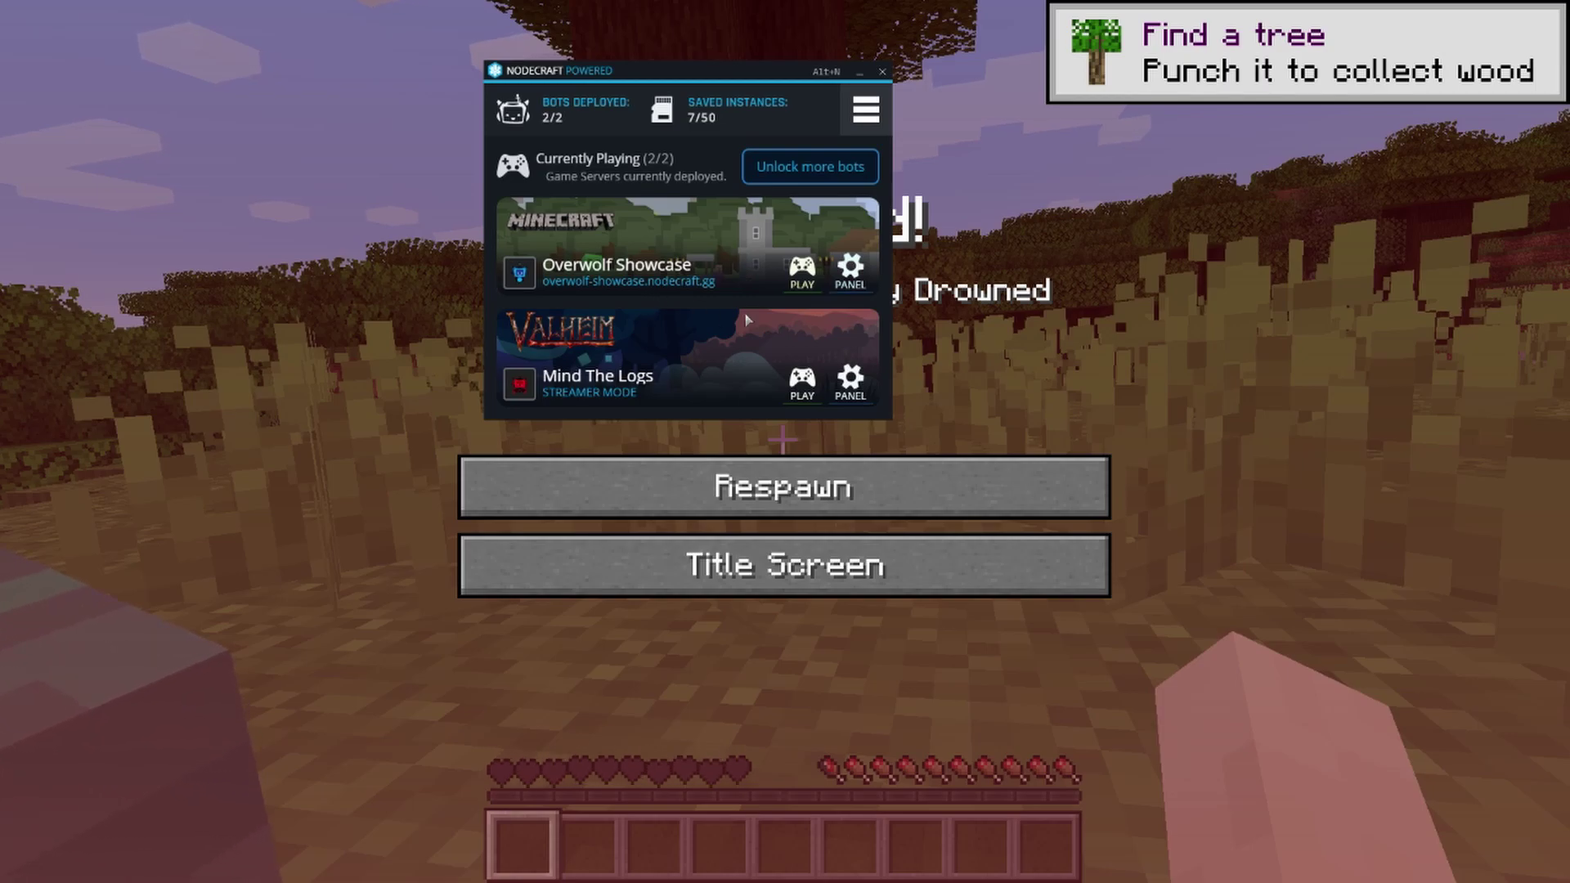
left_click(847, 276)
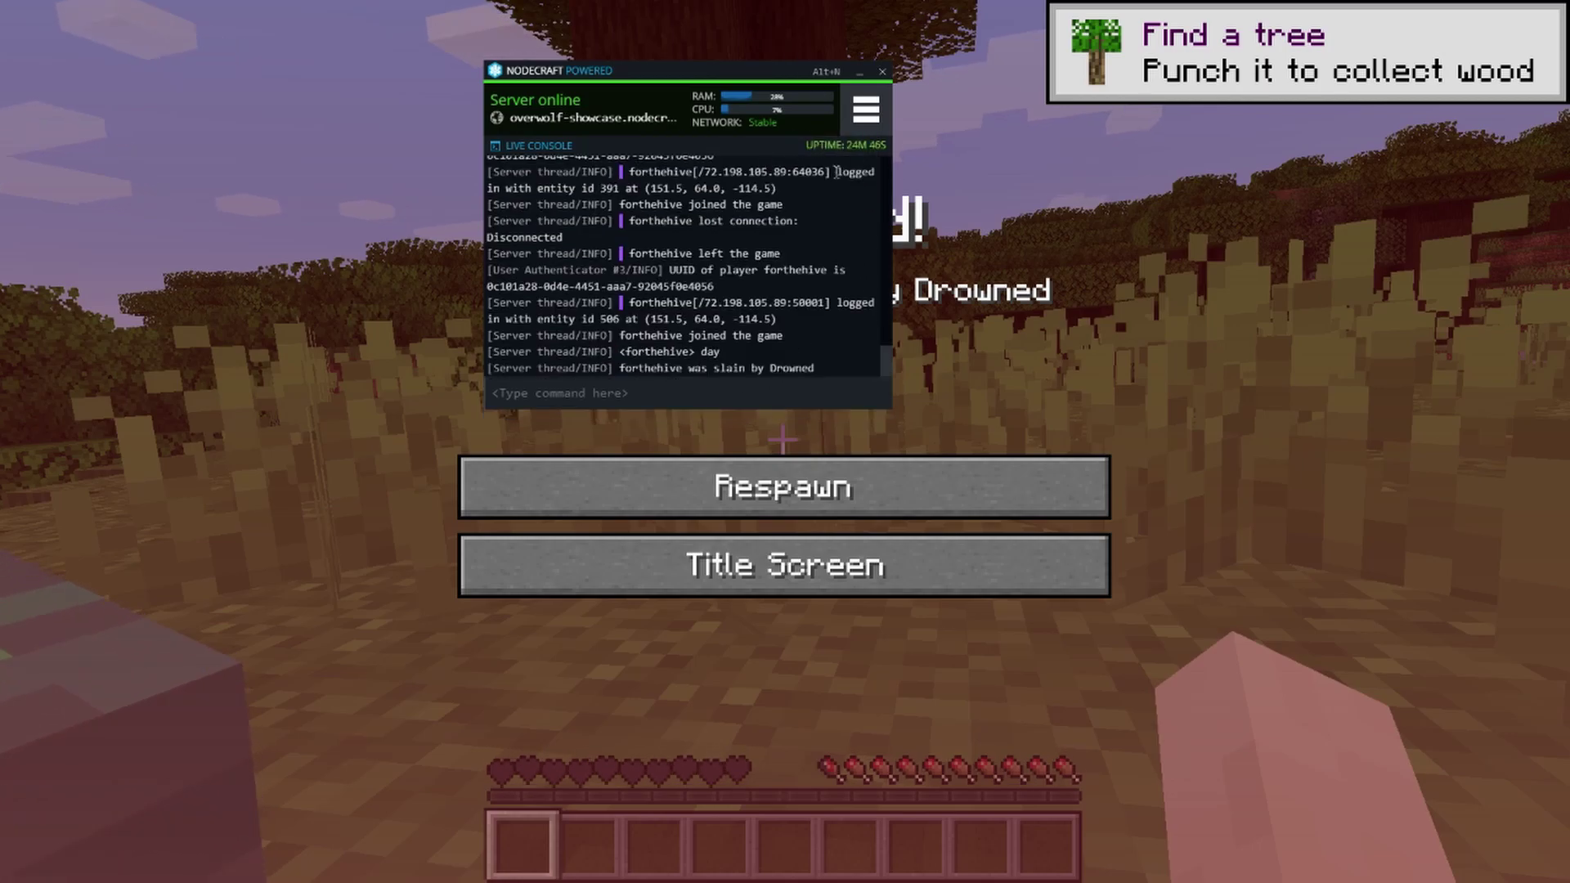
left_click(865, 117)
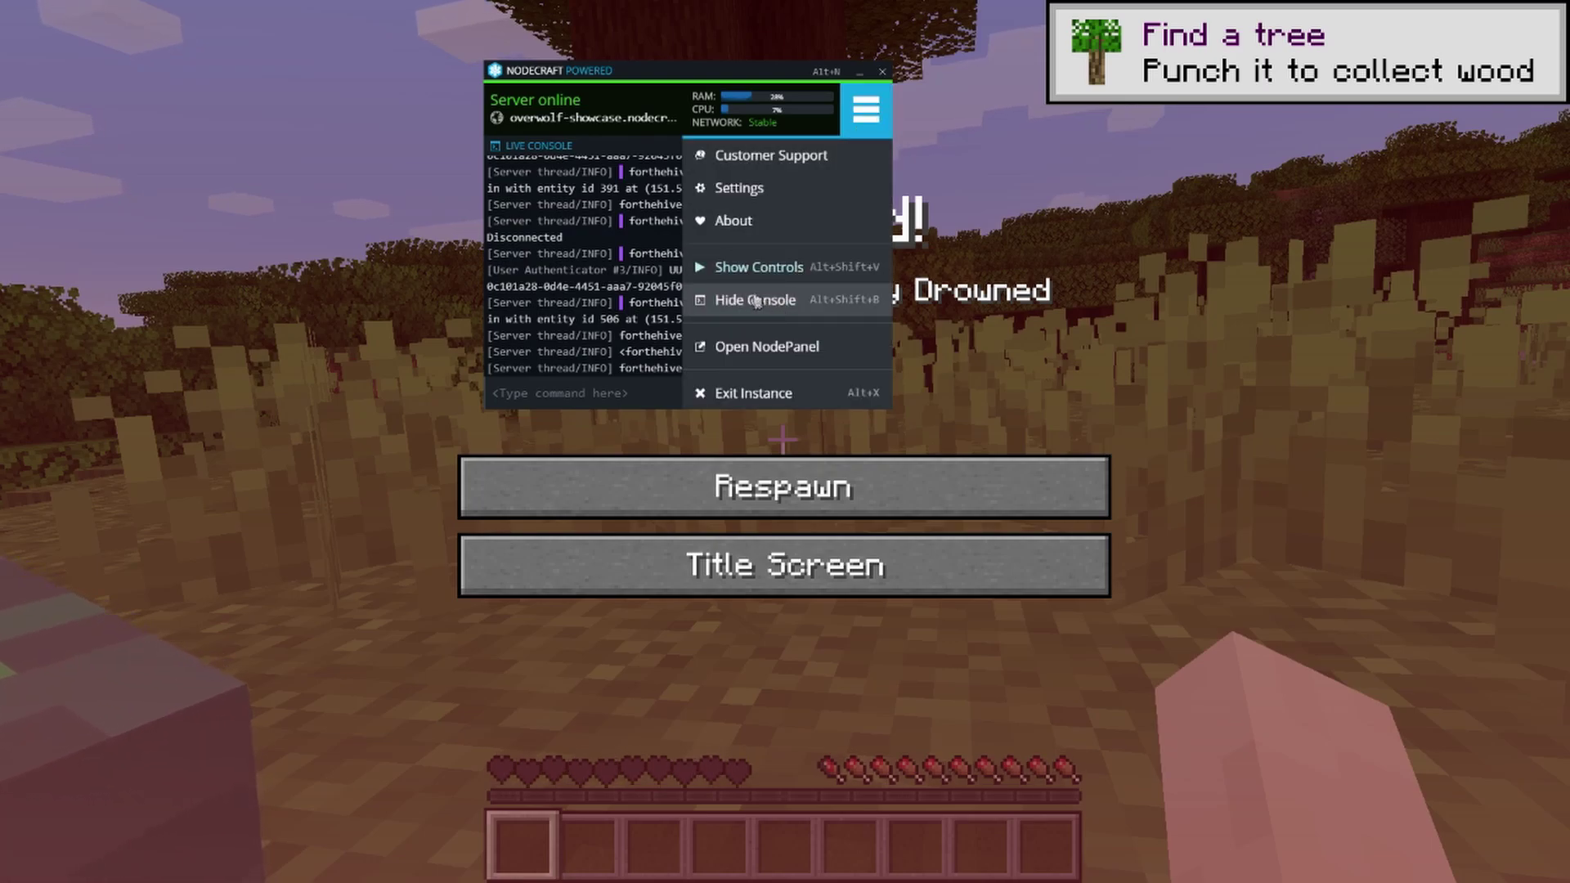
left_click(778, 309)
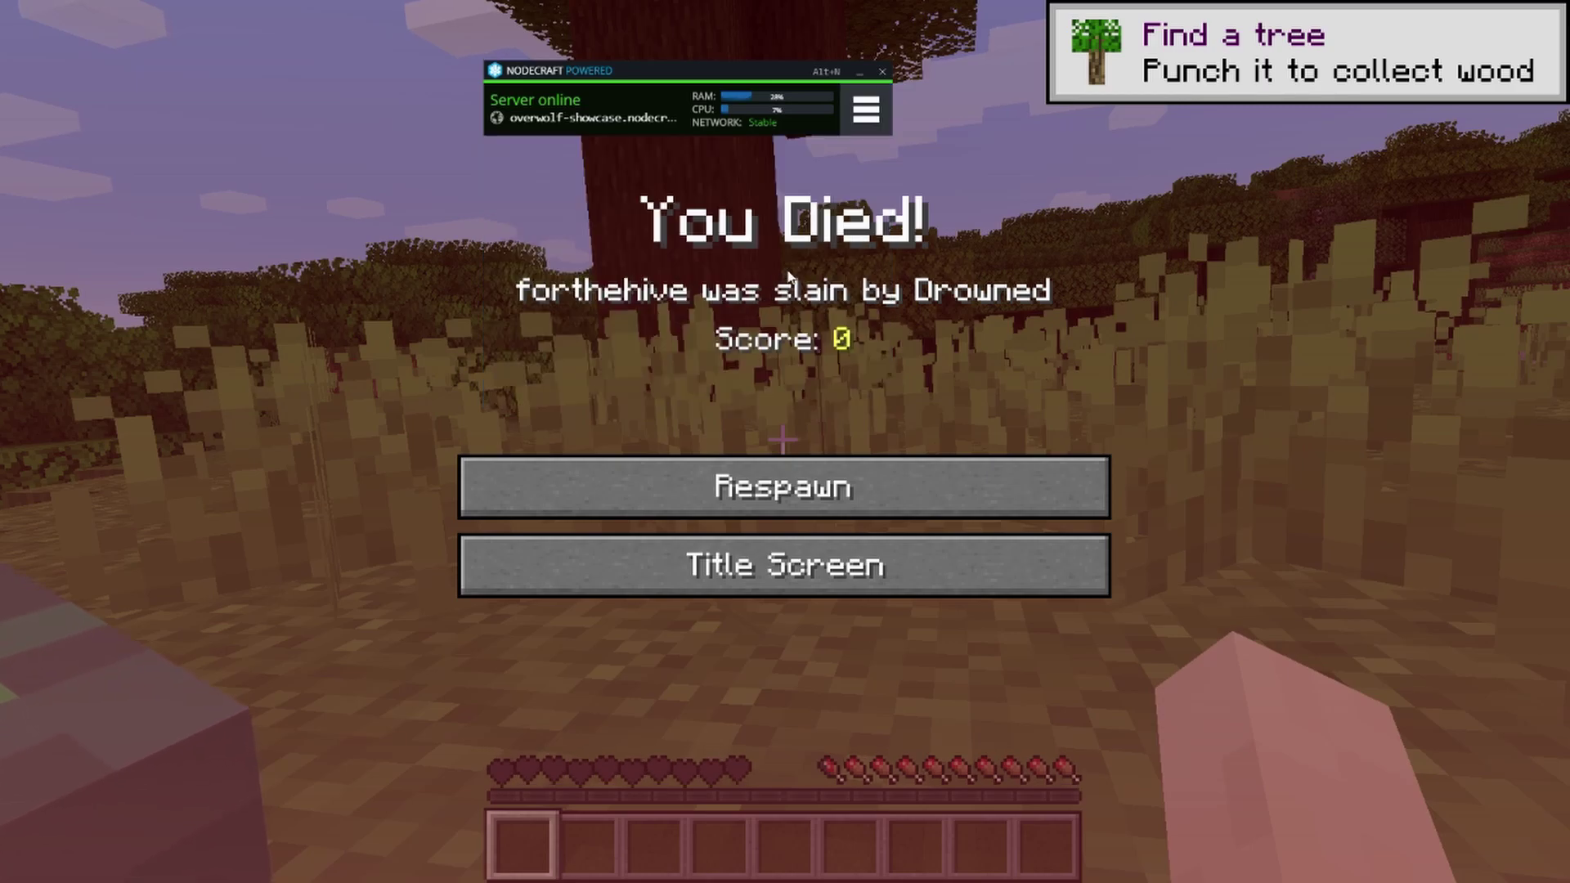
left_click(860, 108)
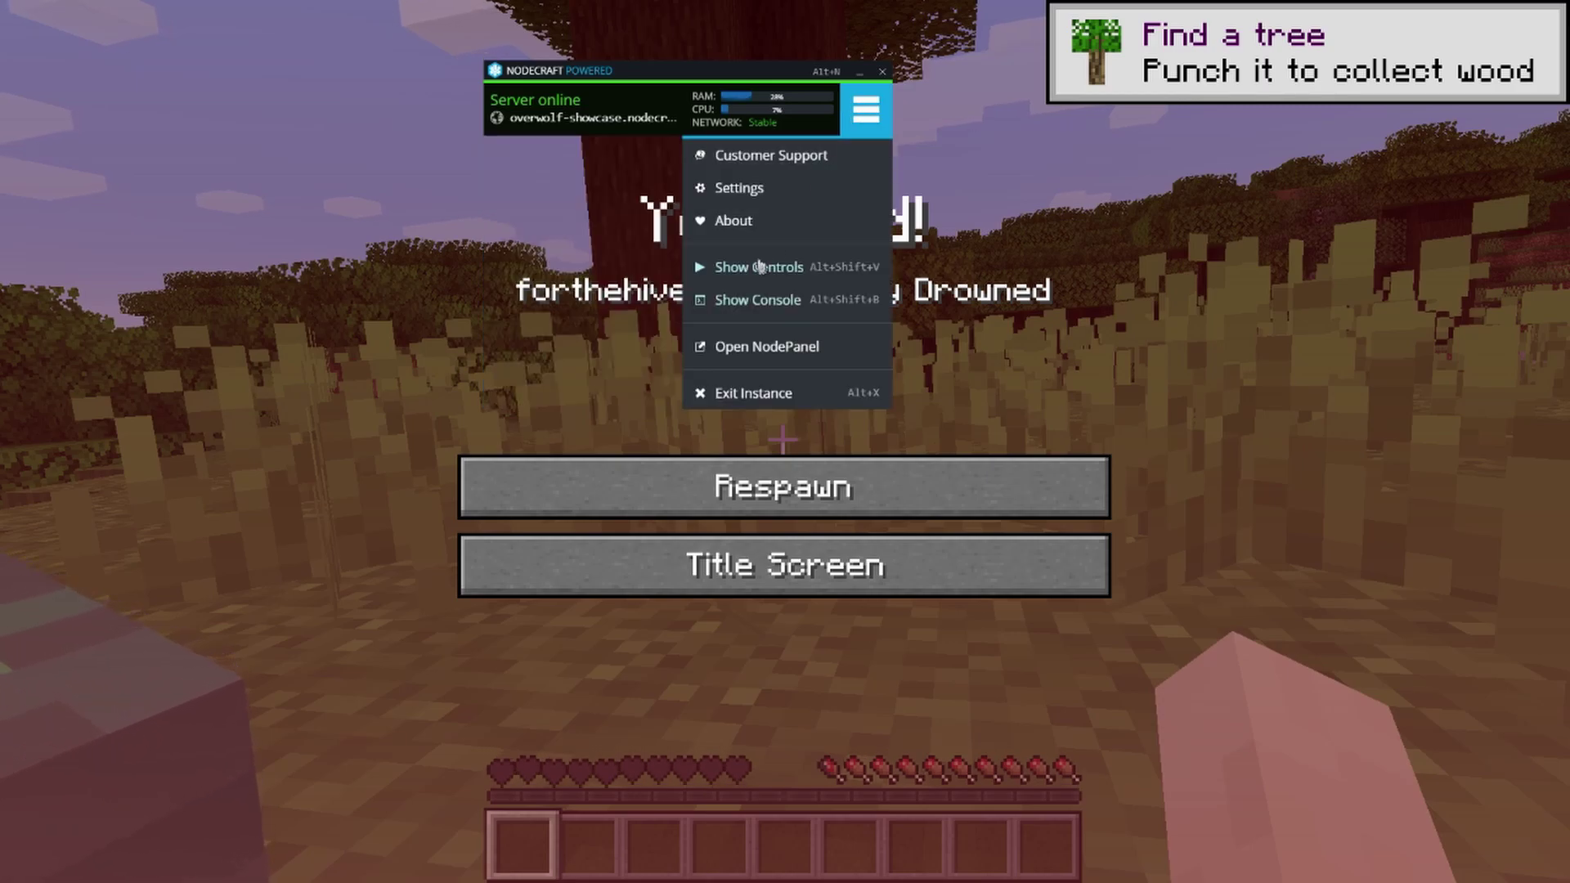
left_click(756, 266)
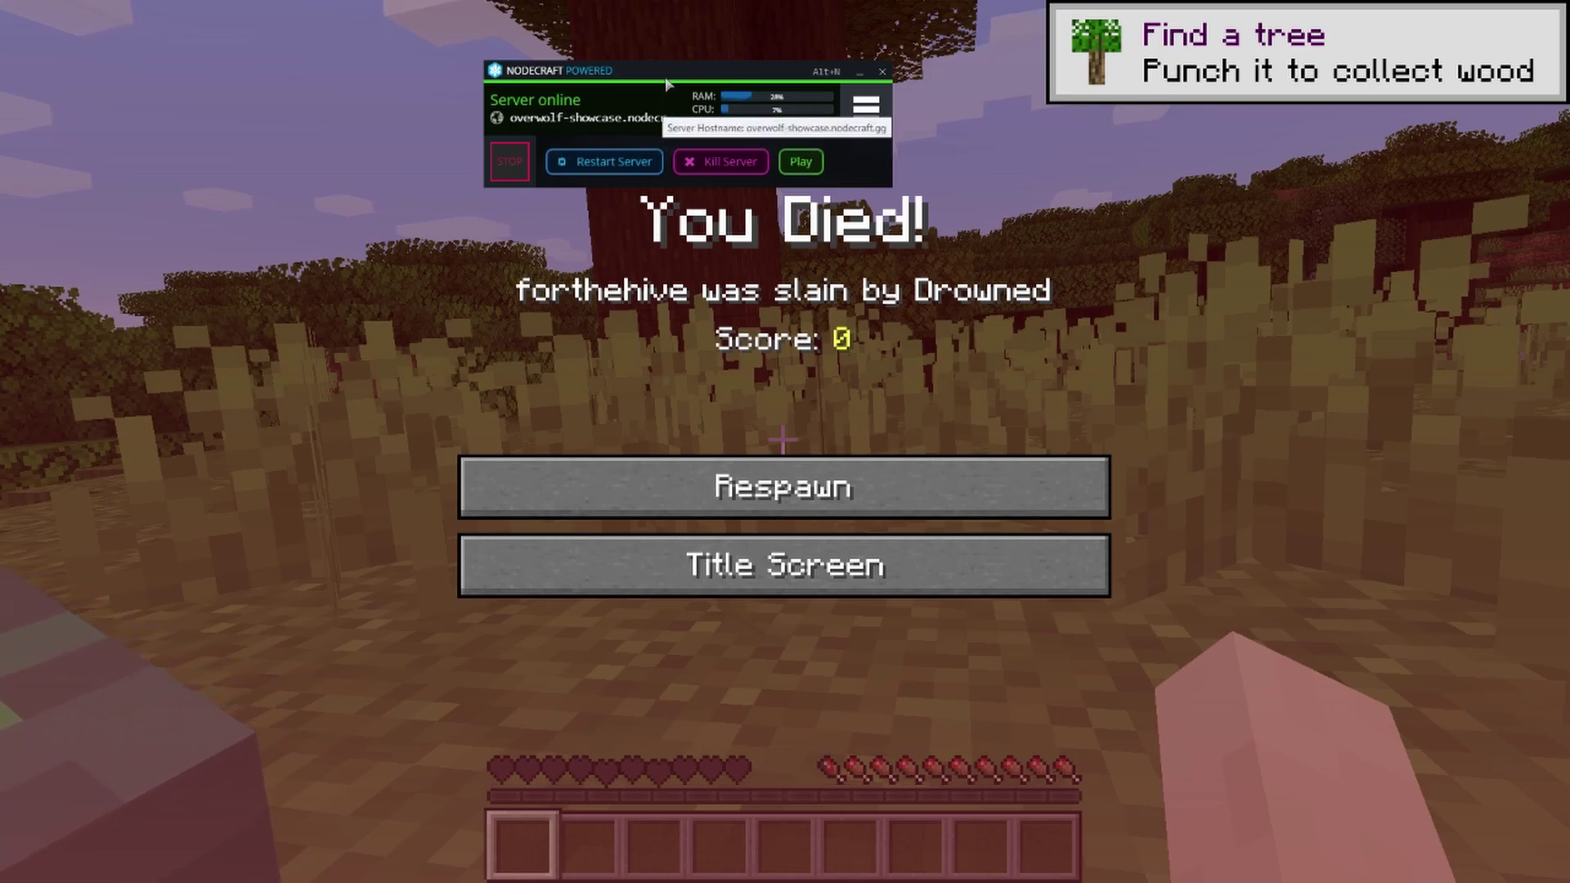
Step: Move the overlay to the top-left corner and hide its server control buttons
left_click_drag(855, 125, 399, 100)
left_click(408, 85)
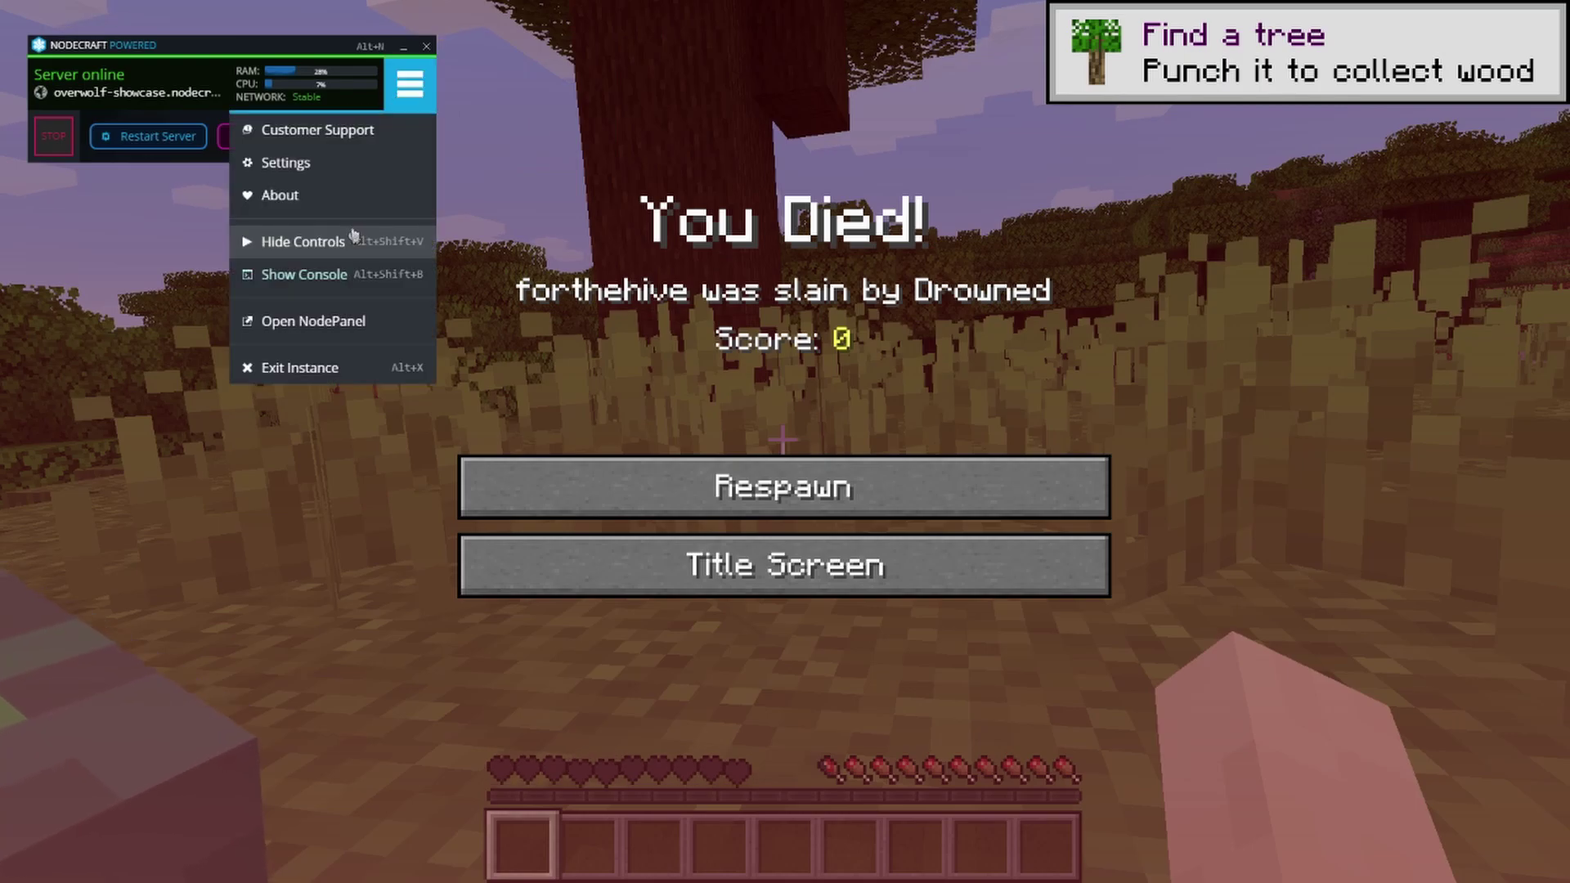
left_click(314, 244)
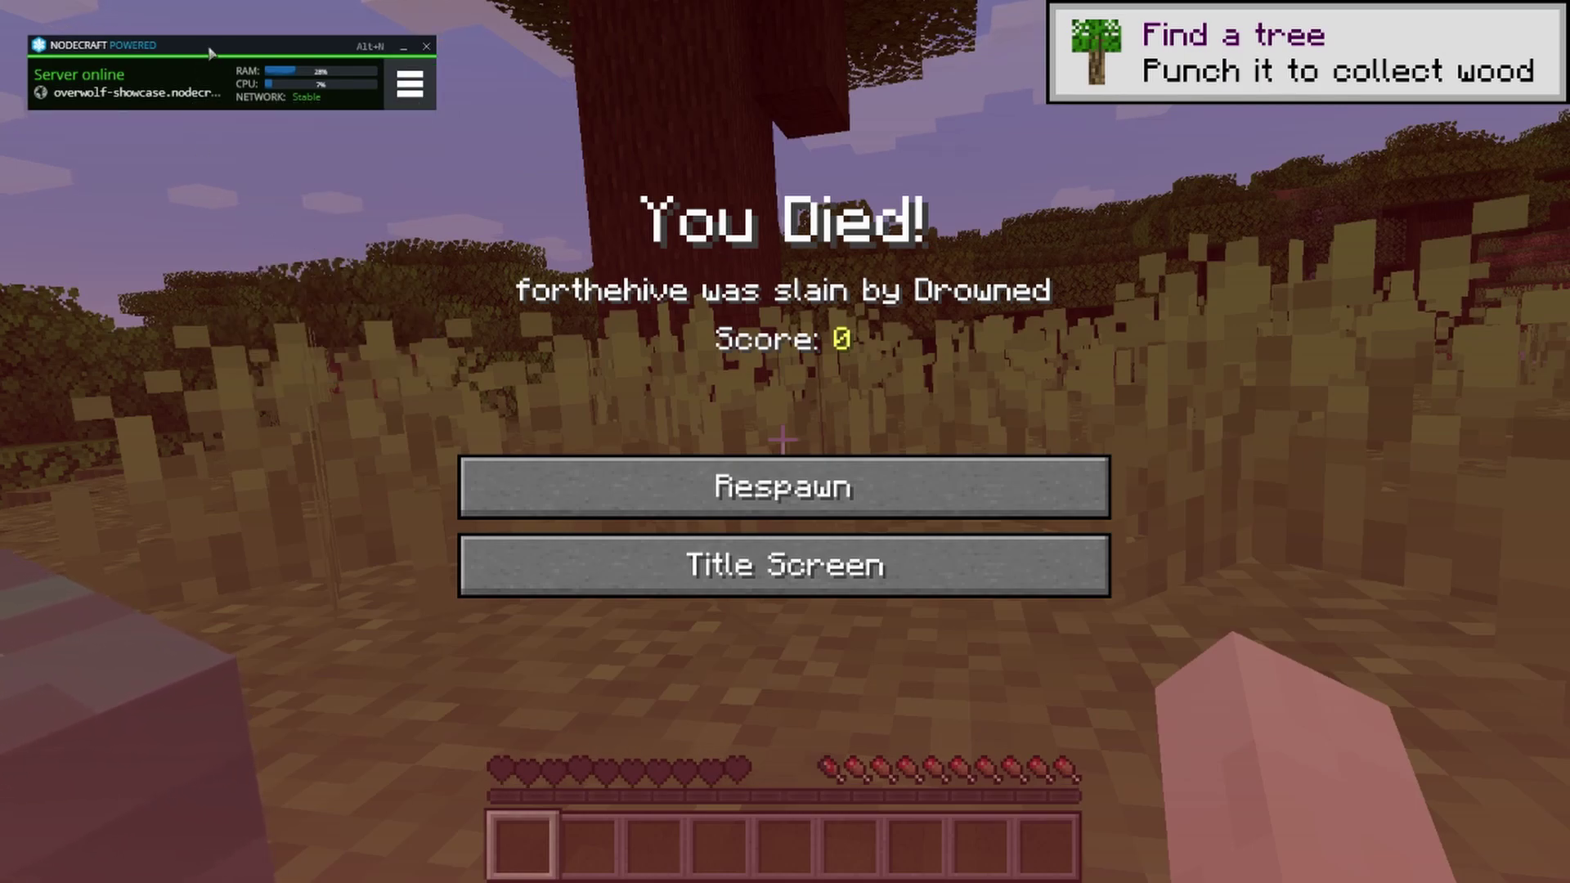
mouse_move(211, 52)
left_mouse_down()
mouse_move(434, 60)
mouse_move(190, 31)
left_mouse_up()
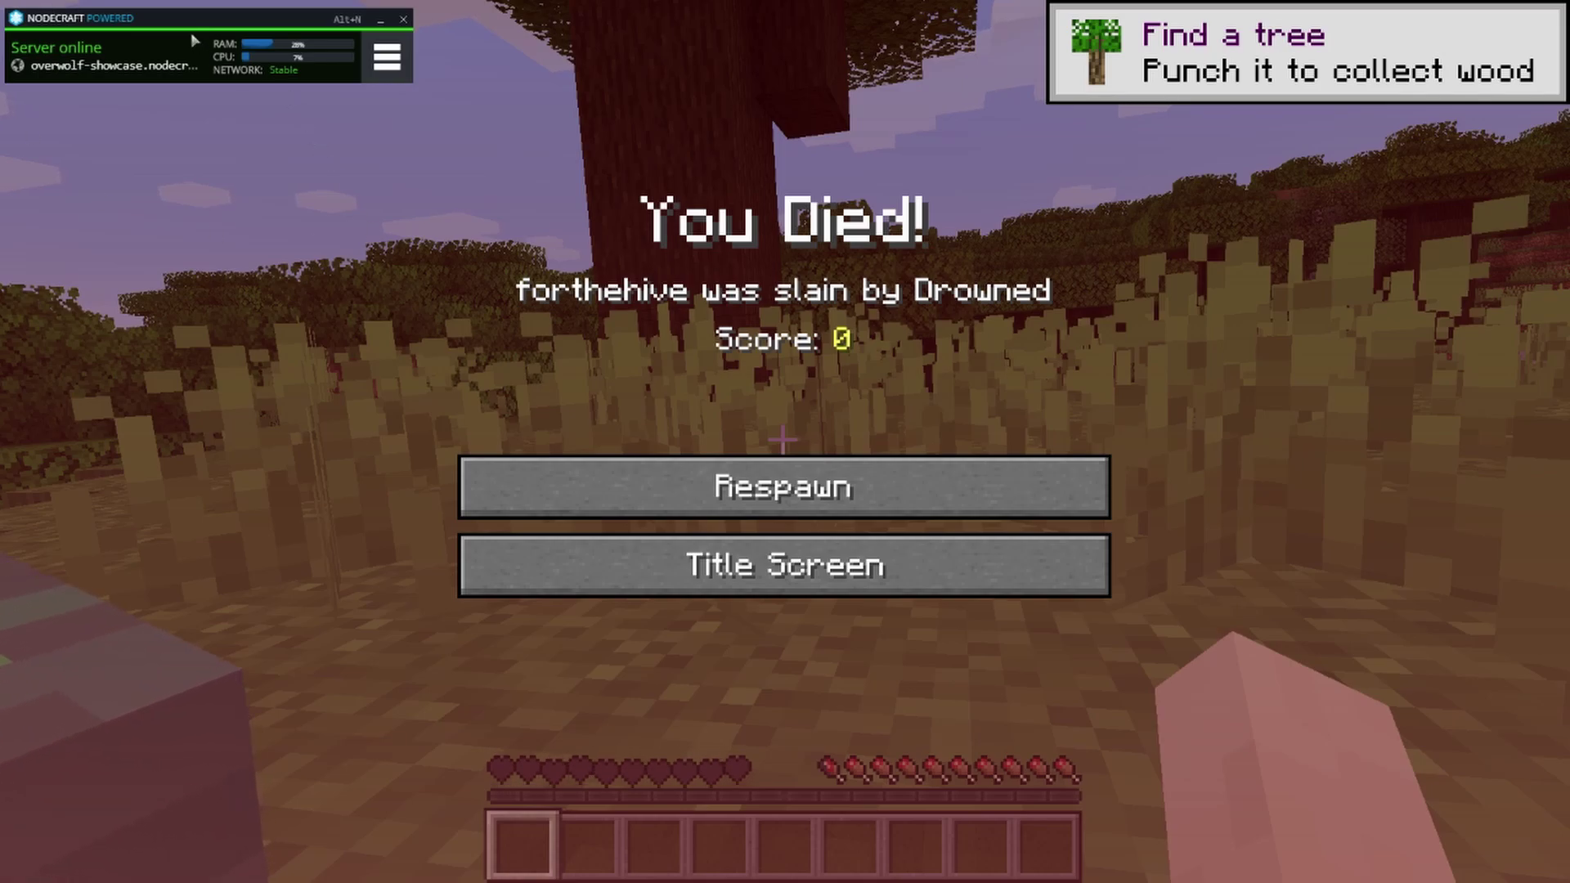
left_click(387, 56)
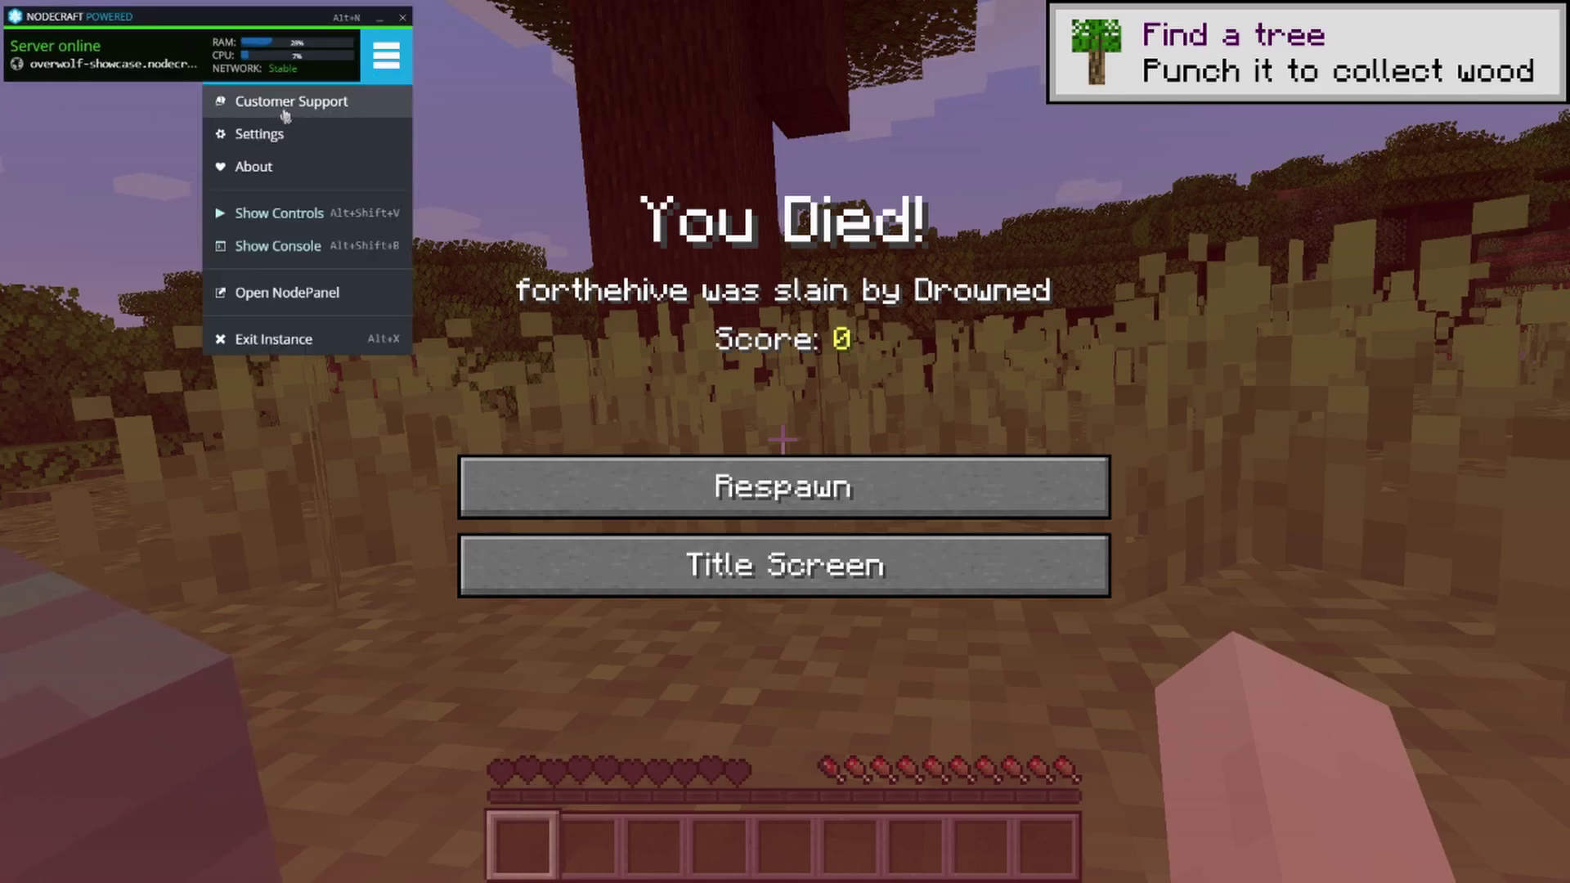